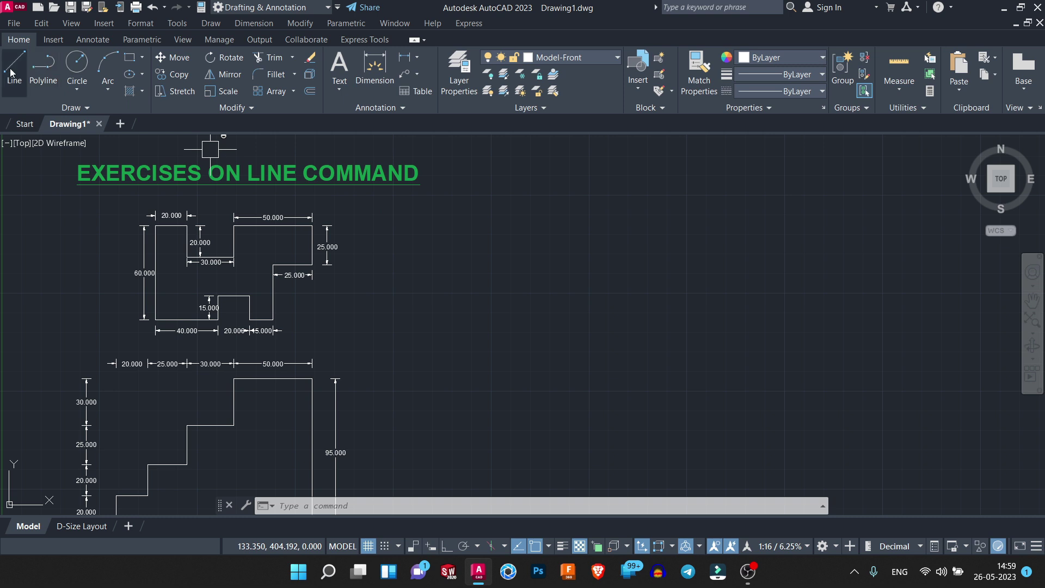
# Step: Start a line in the empty space beside the first exercise figure and, with Ortho on, draw a 40-unit horizontal segment to the right
pyautogui.click(9, 73)
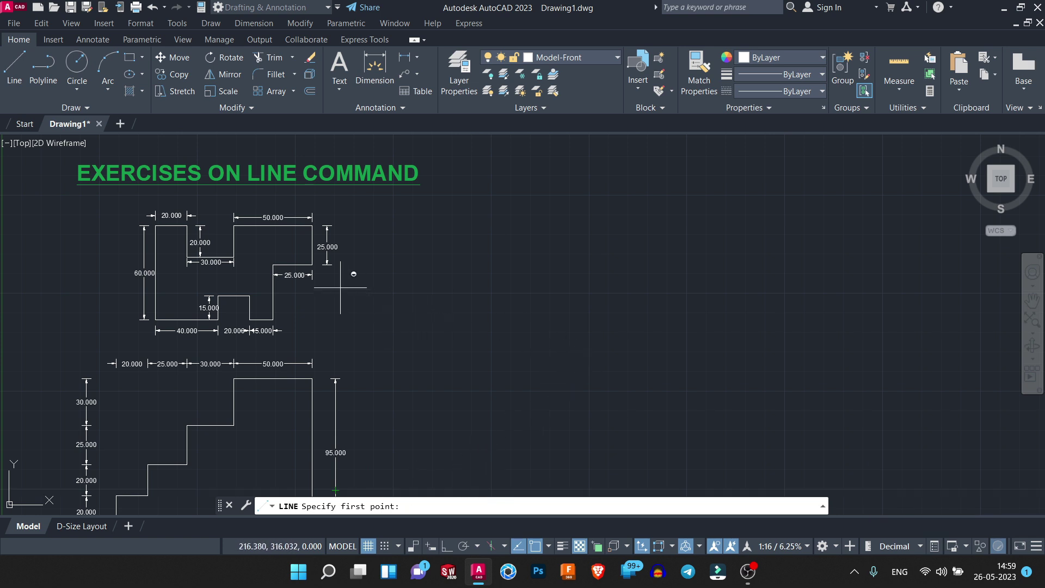
pyautogui.moveTo(340, 287); pyautogui.dragTo(361, 340, button='middle')
pyautogui.scroll(2, 363, 349)
pyautogui.moveTo(144, 350); pyautogui.dragTo(271, 386, button='middle')
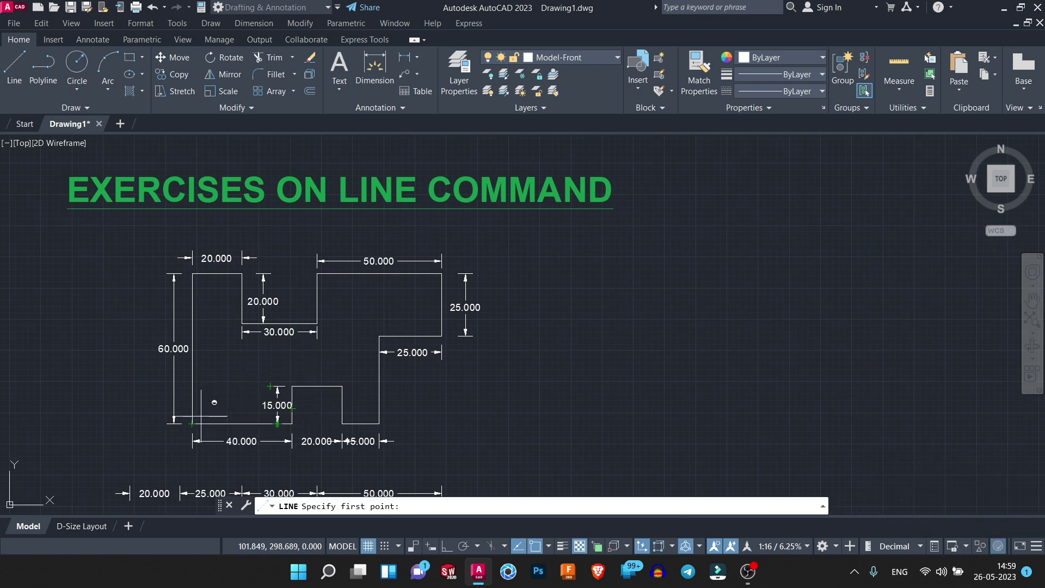
pyautogui.moveTo(448, 329)
pyautogui.mouseDown(button='middle')
pyautogui.moveTo(531, 364)
pyautogui.moveTo(448, 311)
pyautogui.moveTo(529, 307)
pyautogui.moveTo(478, 317)
pyautogui.mouseUp(button='middle')
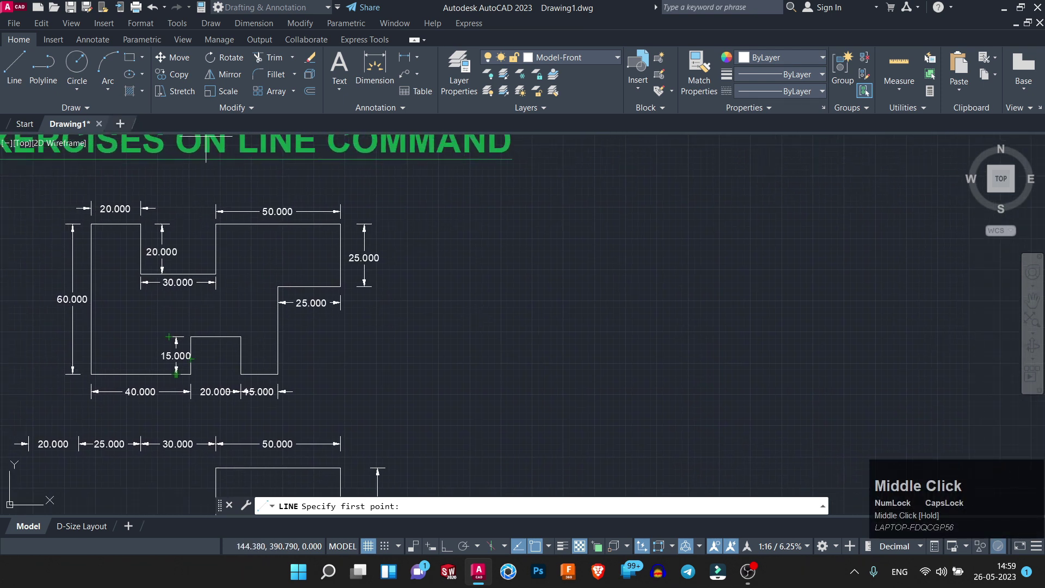
pyautogui.click(508, 374)
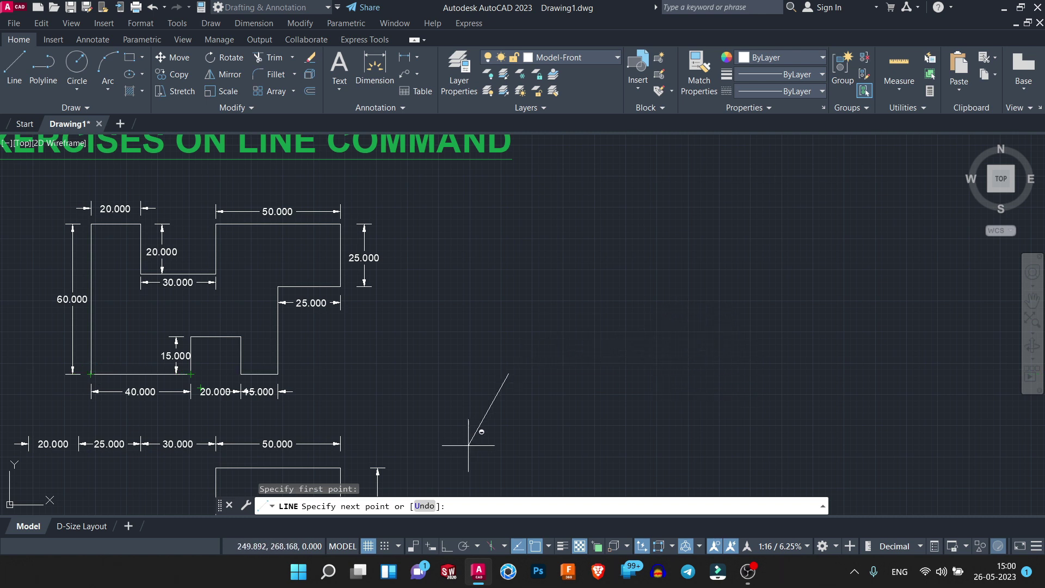
pyautogui.click(448, 552)
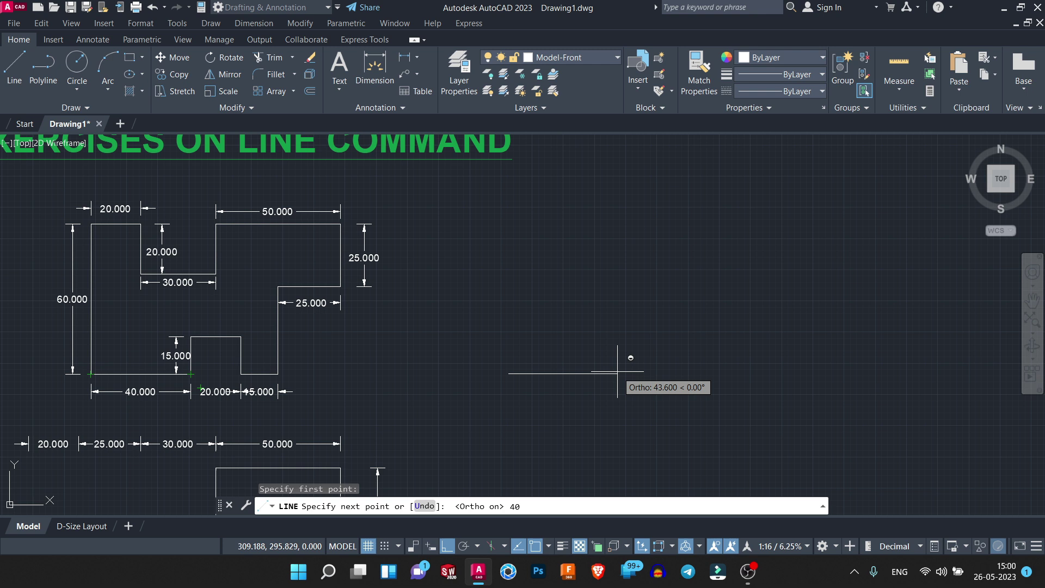
pyautogui.press('Return')
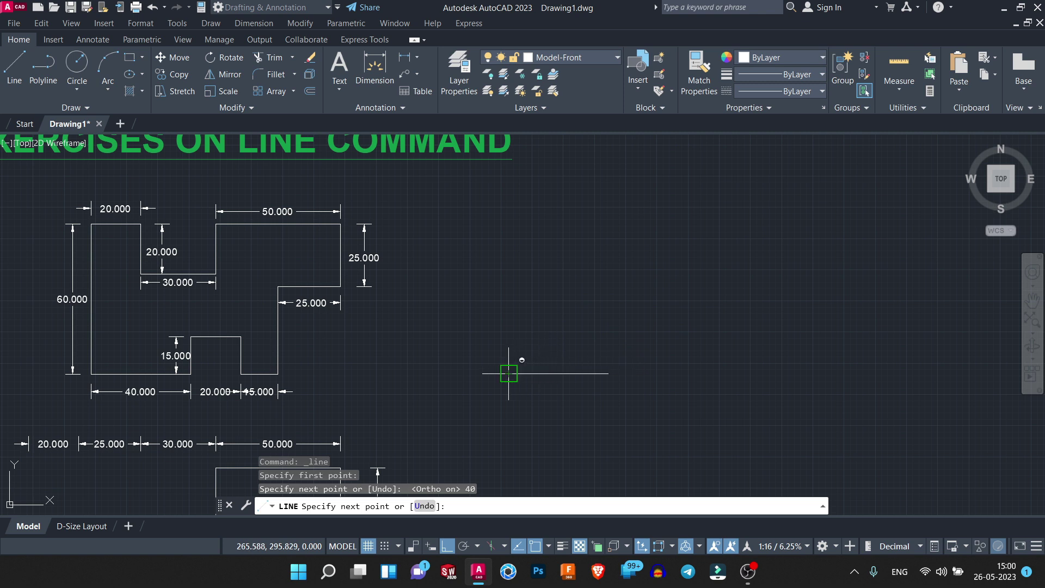
# Step: Enable dynamic input and draw a 15-unit segment straight up from the right end of the 40-unit base line
pyautogui.click(608, 373)
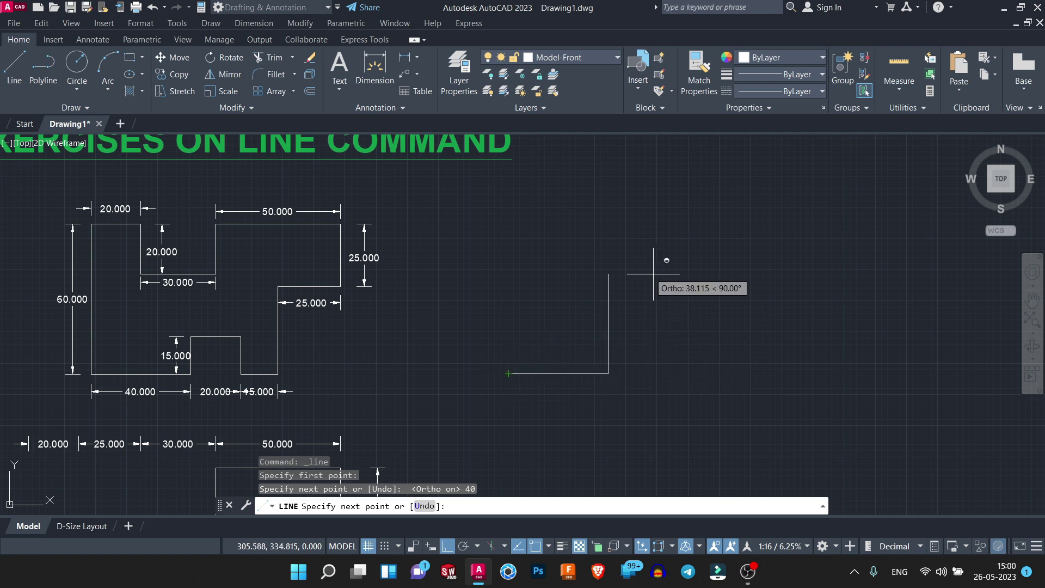
pyautogui.moveTo(602, 287)
pyautogui.mouseDown(button='middle')
pyautogui.moveTo(473, 341)
pyautogui.moveTo(531, 279)
pyautogui.moveTo(600, 287)
pyautogui.mouseUp(button='middle')
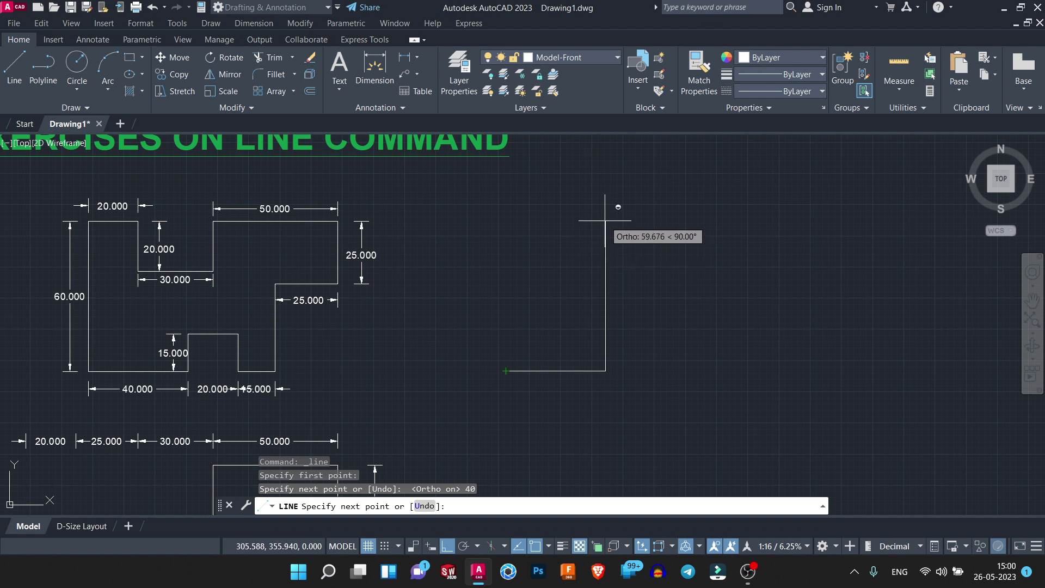
pyautogui.click(431, 547)
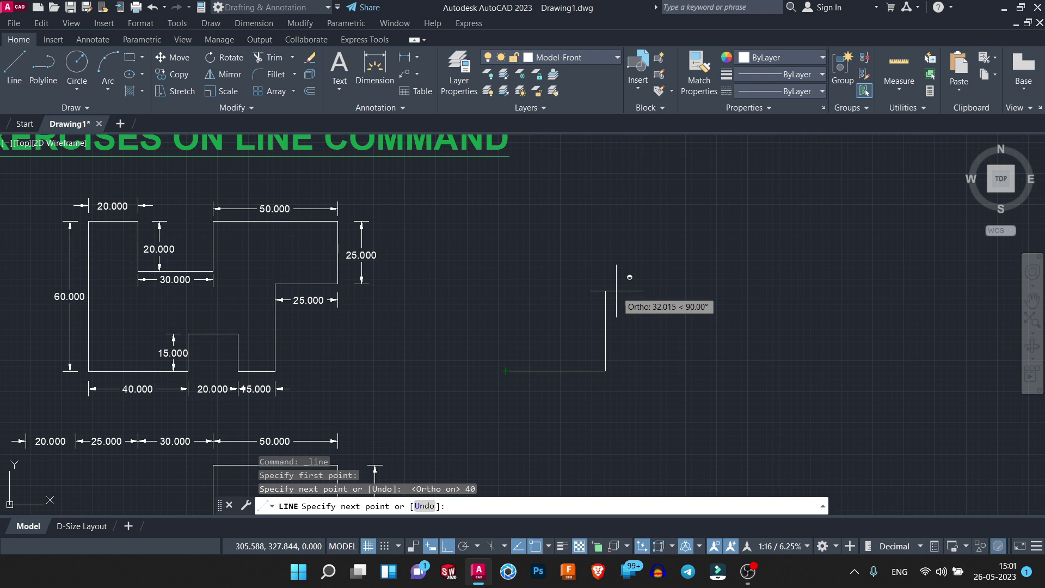
pyautogui.click(516, 505)
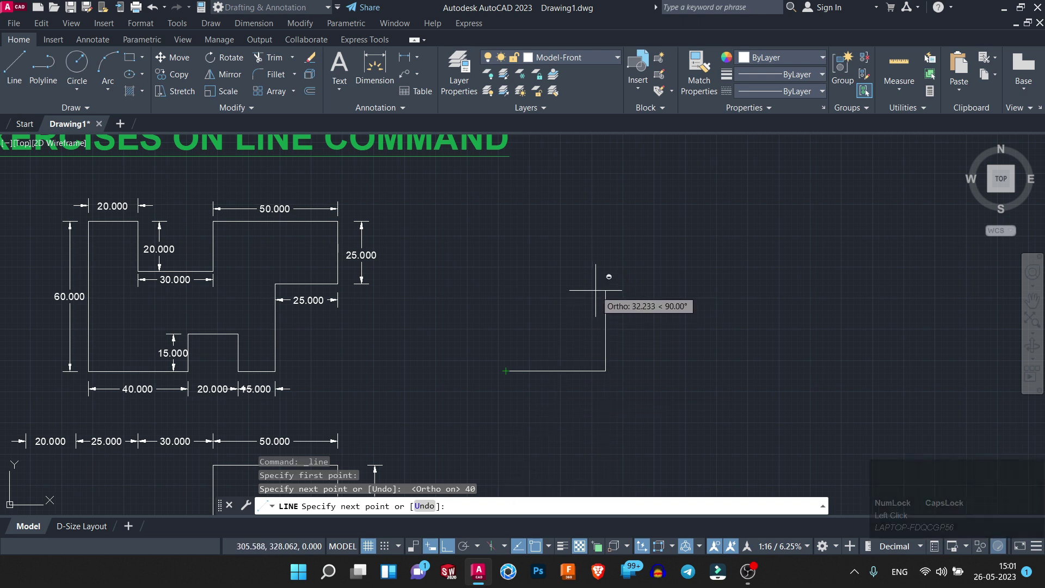
pyautogui.write('15')
pyautogui.press('Return')
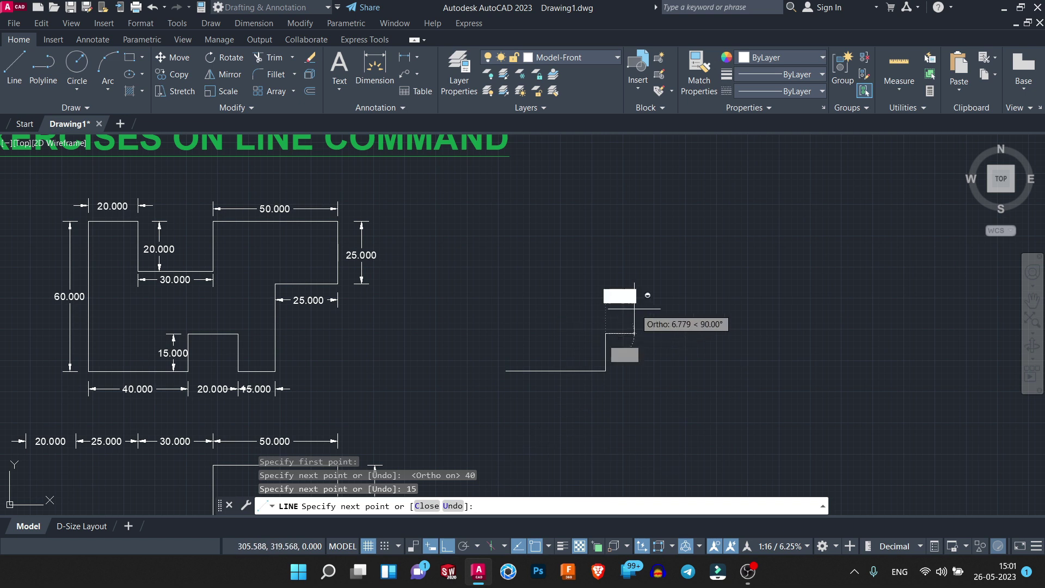
# Step: Draw the 20-unit horizontal top edge of the bottom notch to the right, keeping the line orthogonal
pyautogui.moveTo(665, 293); pyautogui.dragTo(591, 319, button='middle')
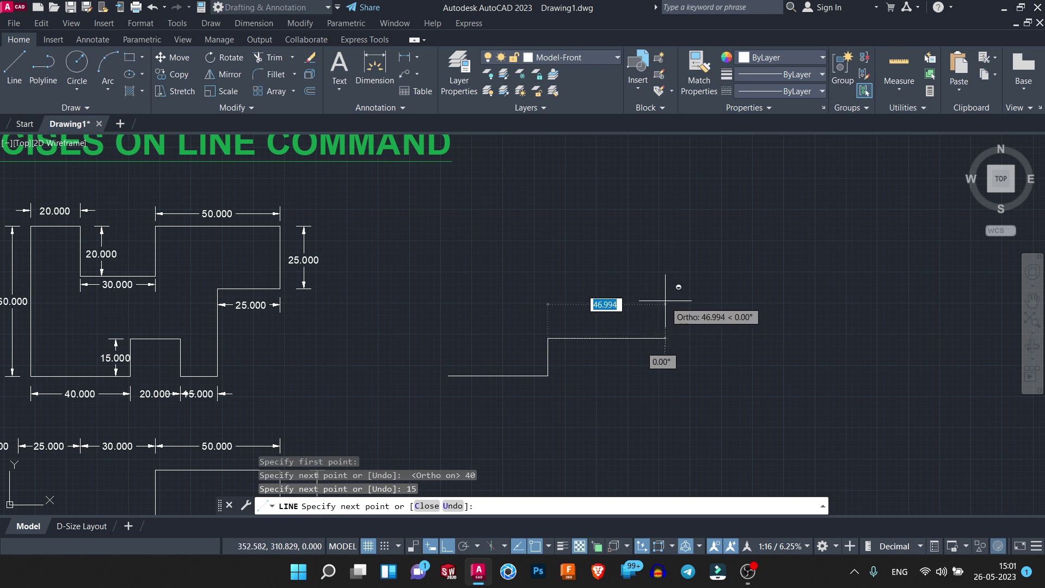
pyautogui.press('shift')
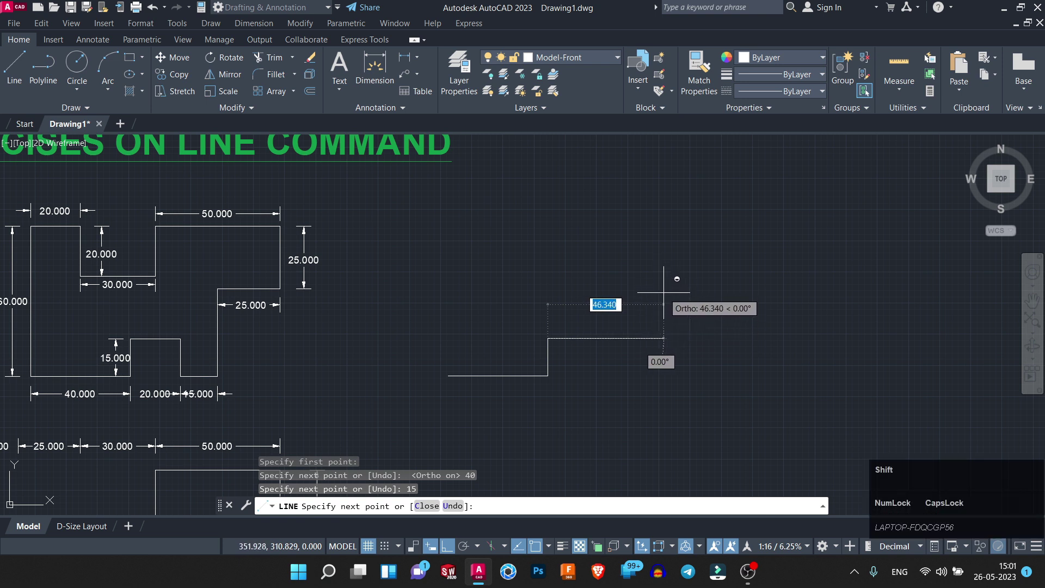
pyautogui.press('F8')
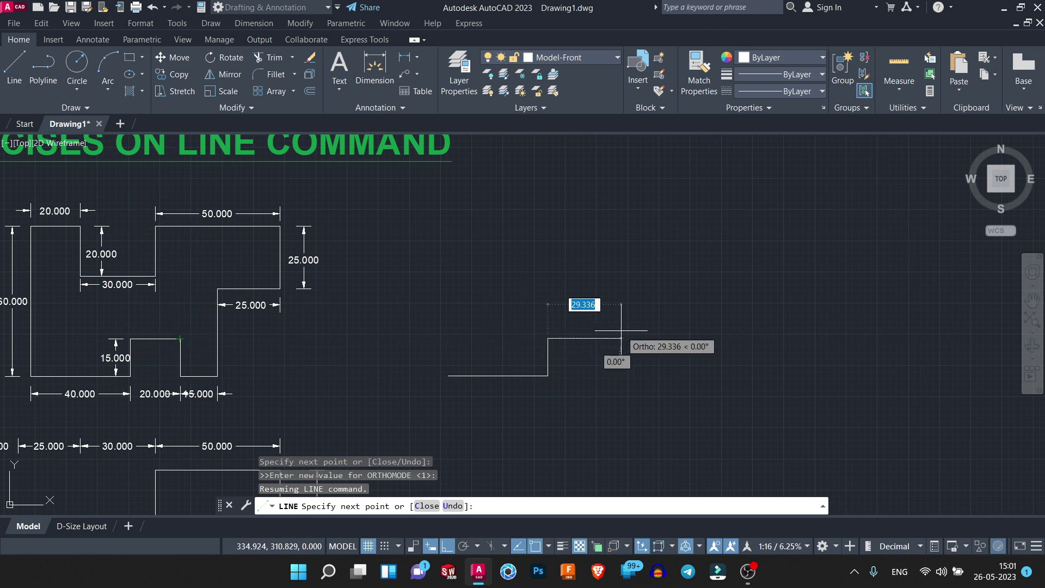
pyautogui.write('20')
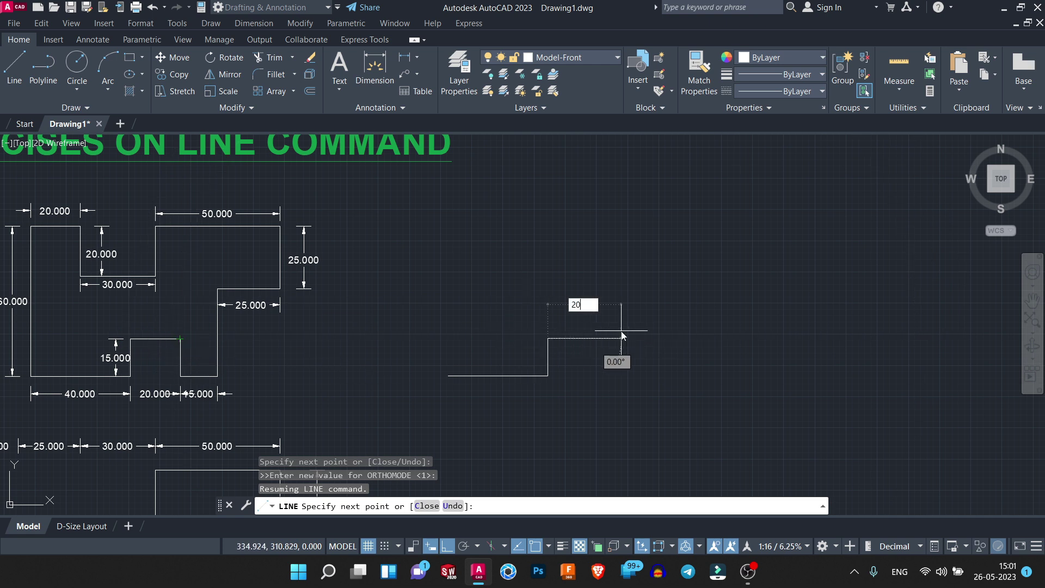
pyautogui.press('Return')
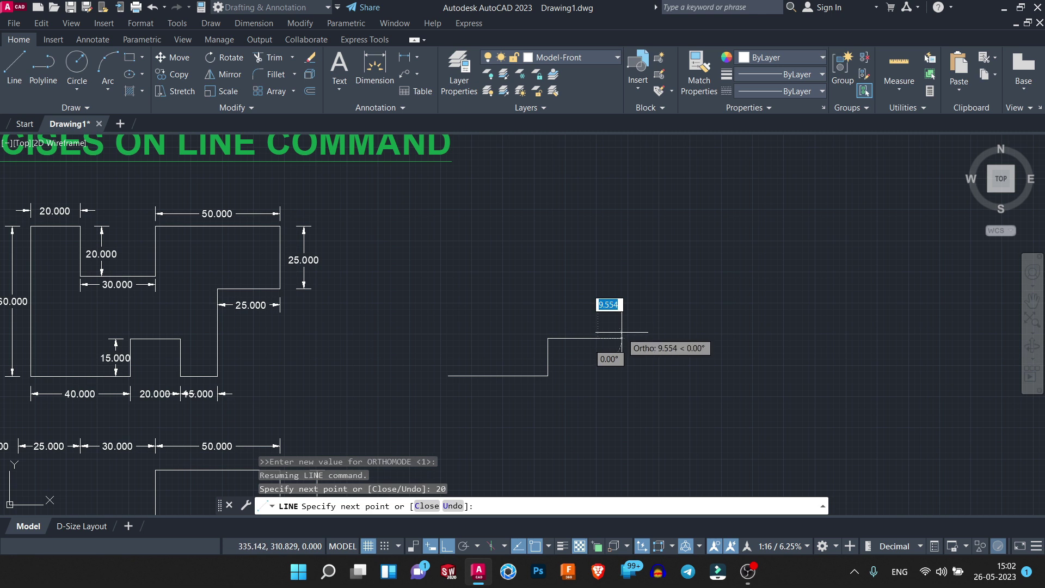
# Step: Continue the outline 15 units down to close the notch and 15 units right along the base
pyautogui.write('1')
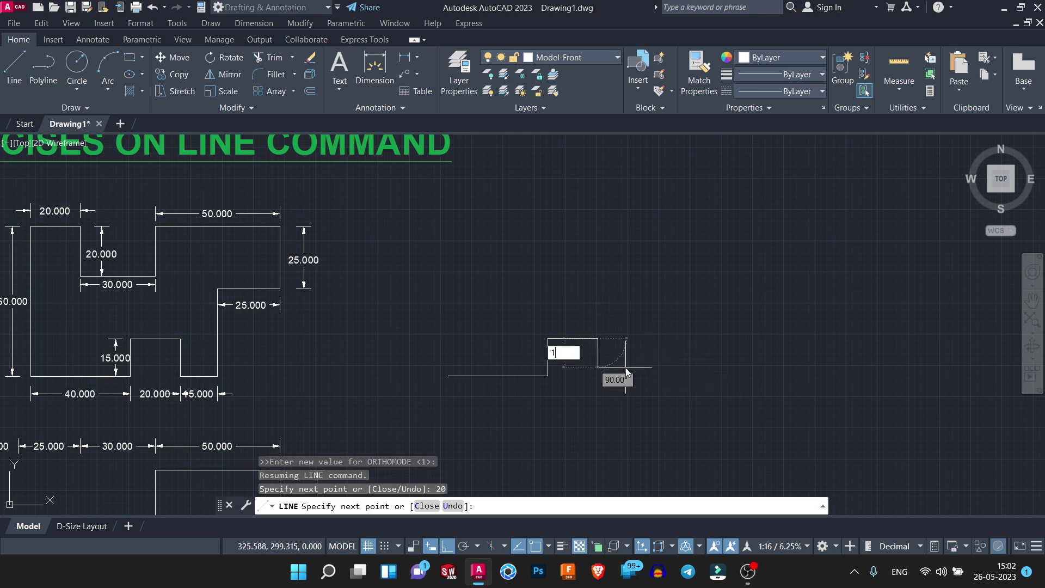
pyautogui.write('5')
pyautogui.press('Return')
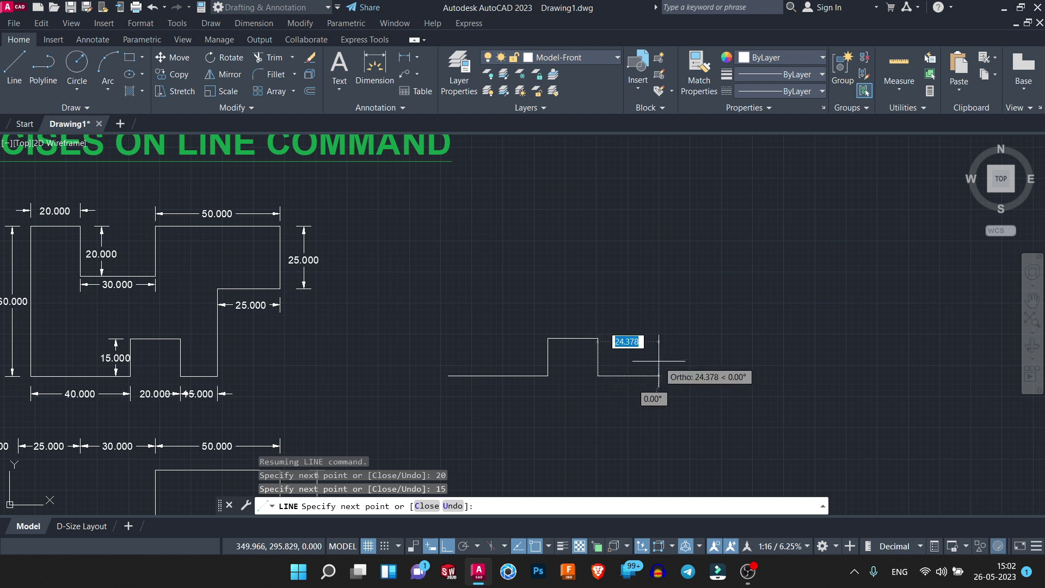
pyautogui.write('15')
pyautogui.press('Return')
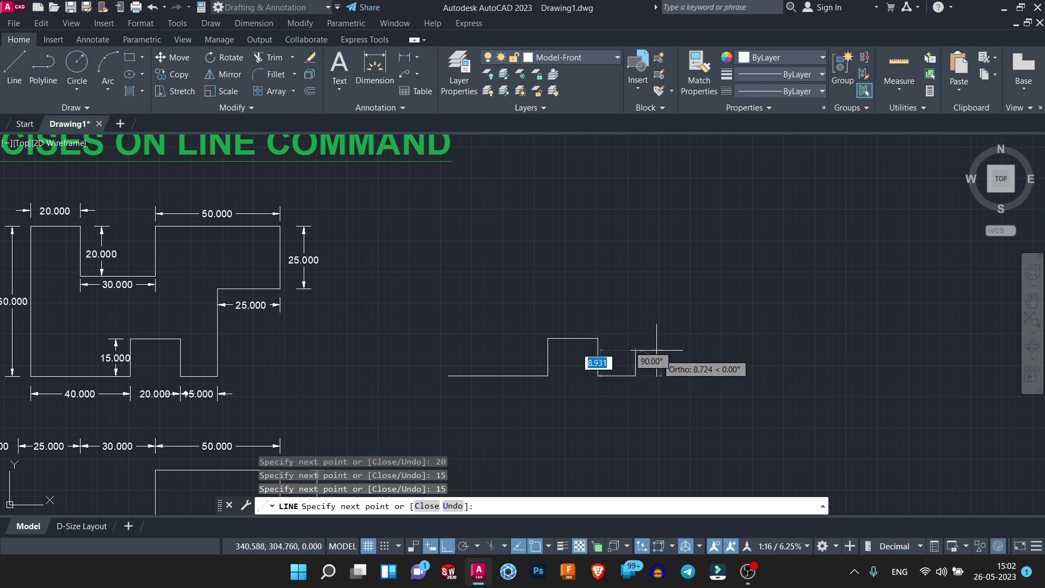
# Step: Draw a 35-unit vertical segment upward from the right end of the base
pyautogui.moveTo(443, 265); pyautogui.dragTo(650, 278, button='middle')
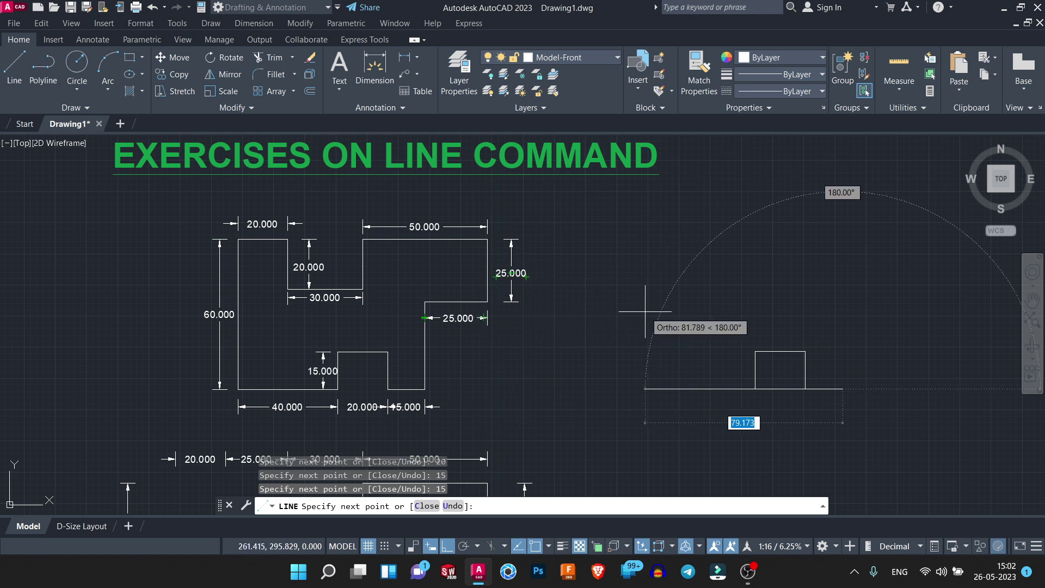
pyautogui.moveTo(794, 291)
pyautogui.mouseDown(button='middle')
pyautogui.moveTo(590, 298)
pyautogui.moveTo(637, 293)
pyautogui.mouseUp(button='middle')
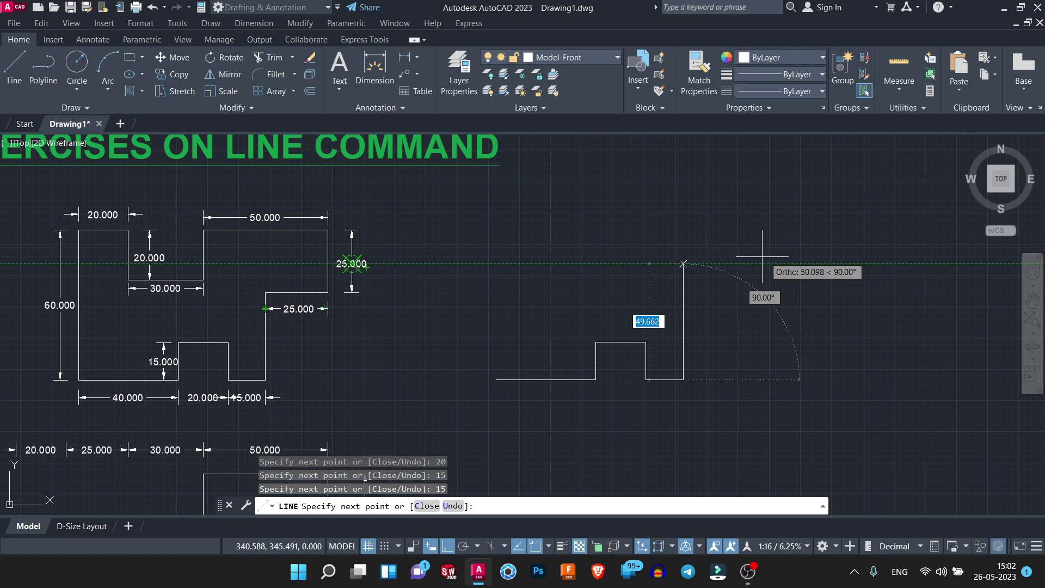
pyautogui.write('3')
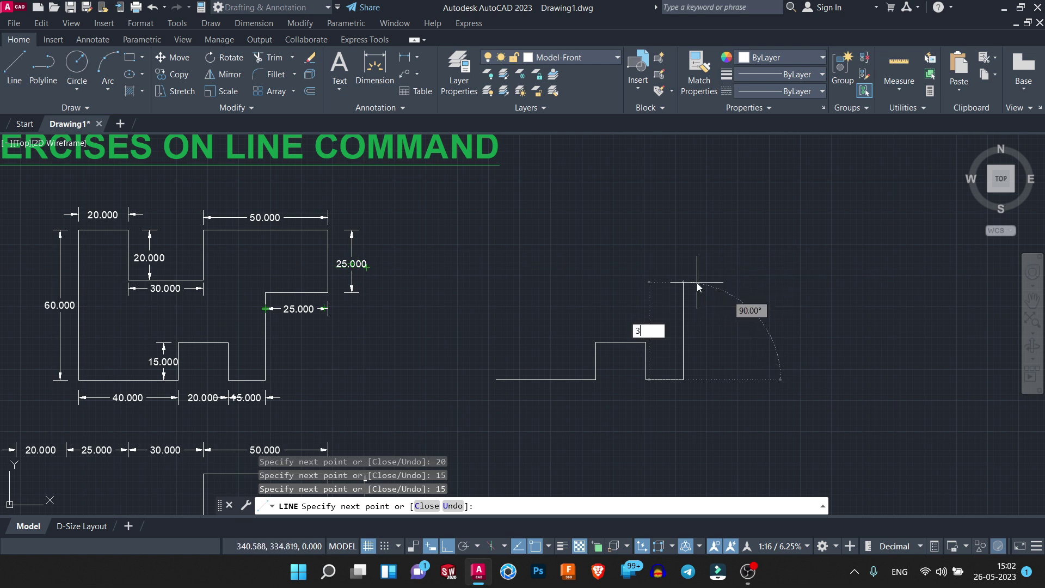
pyautogui.write('5')
pyautogui.press('Return')
# Step: Extend the outline 25 units to the right and 25 units up to form the right-hand overhang
pyautogui.moveTo(728, 278)
pyautogui.mouseDown(button='middle')
pyautogui.moveTo(603, 319)
pyautogui.moveTo(689, 286)
pyautogui.moveTo(743, 281)
pyautogui.mouseUp(button='middle')
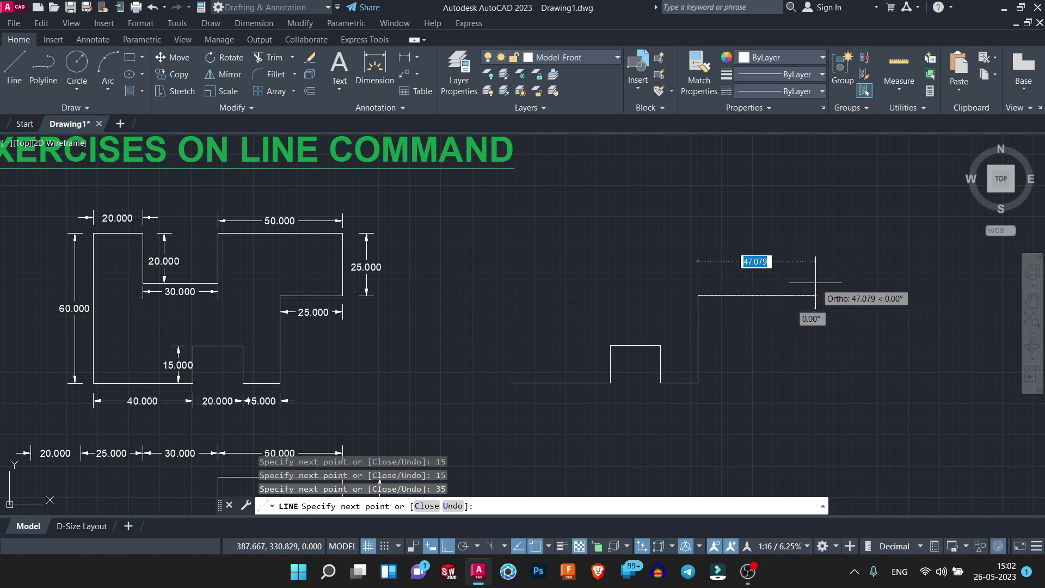
pyautogui.write('25')
pyautogui.press('Return')
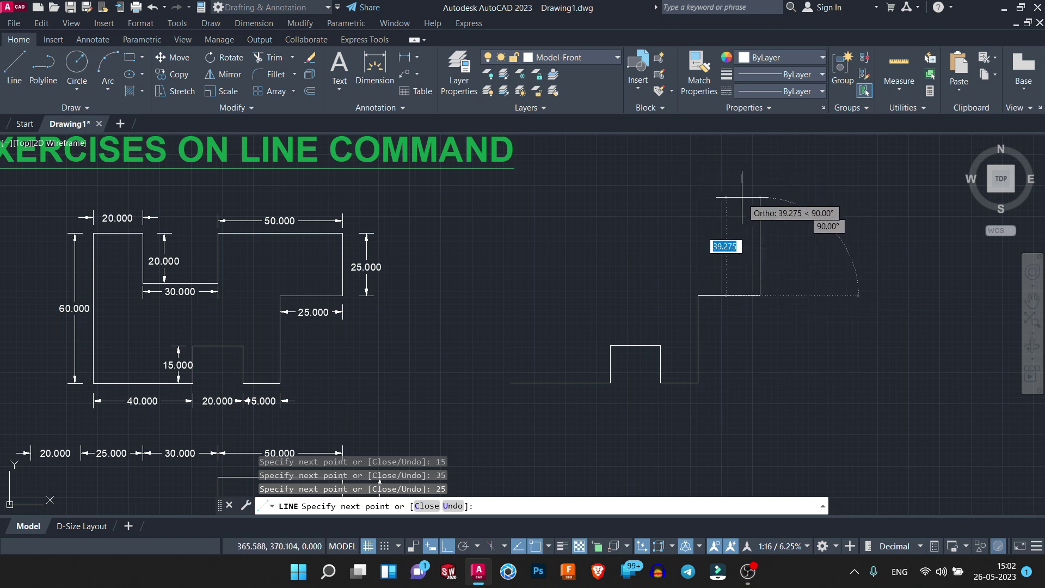
pyautogui.write('25')
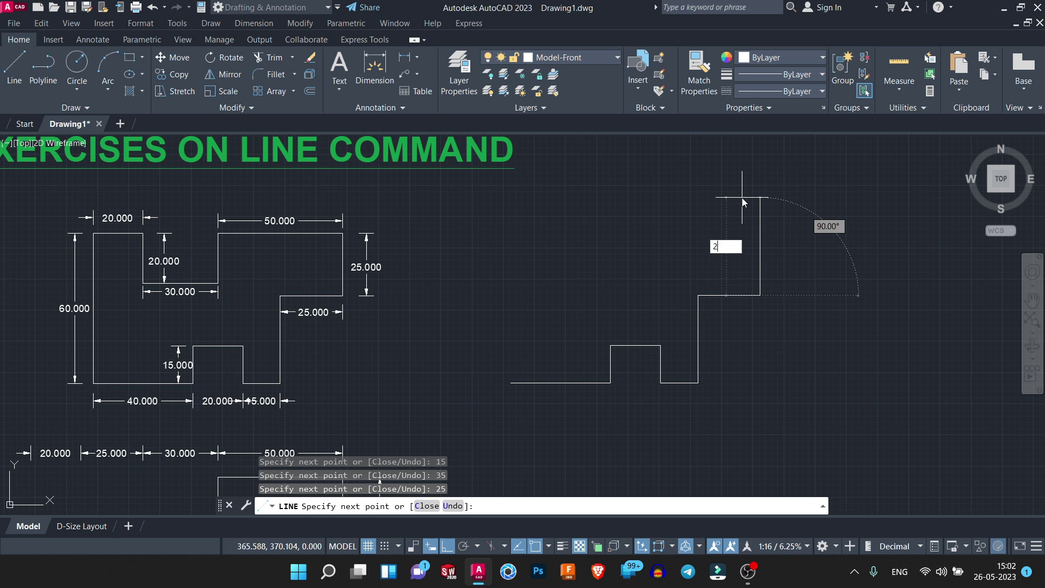
pyautogui.press('Return')
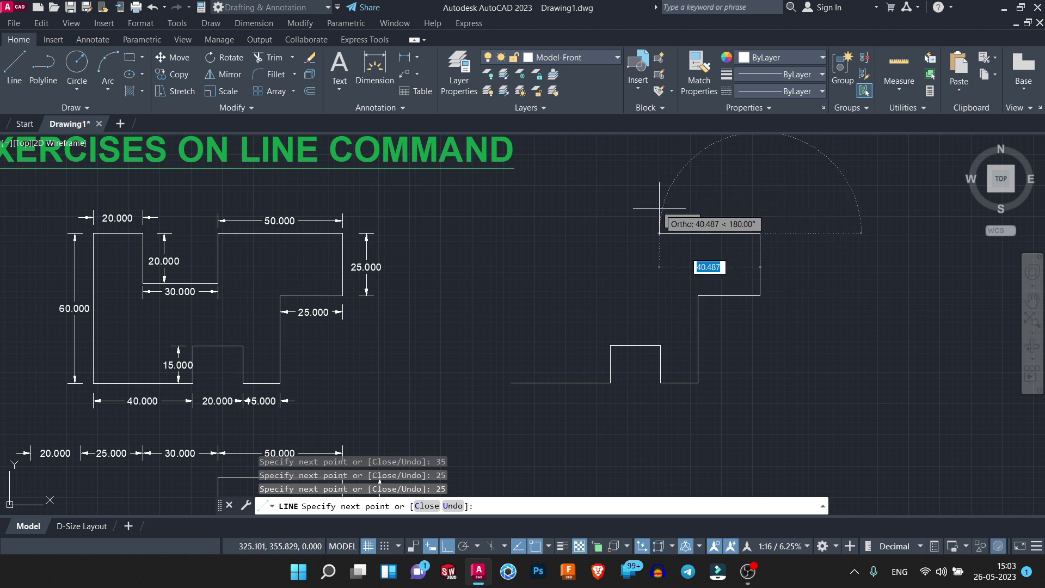
# Step: Draw the 50-unit top edge to the left and a 20-unit segment down into the upper recess
pyautogui.write('50')
pyautogui.press('Return')
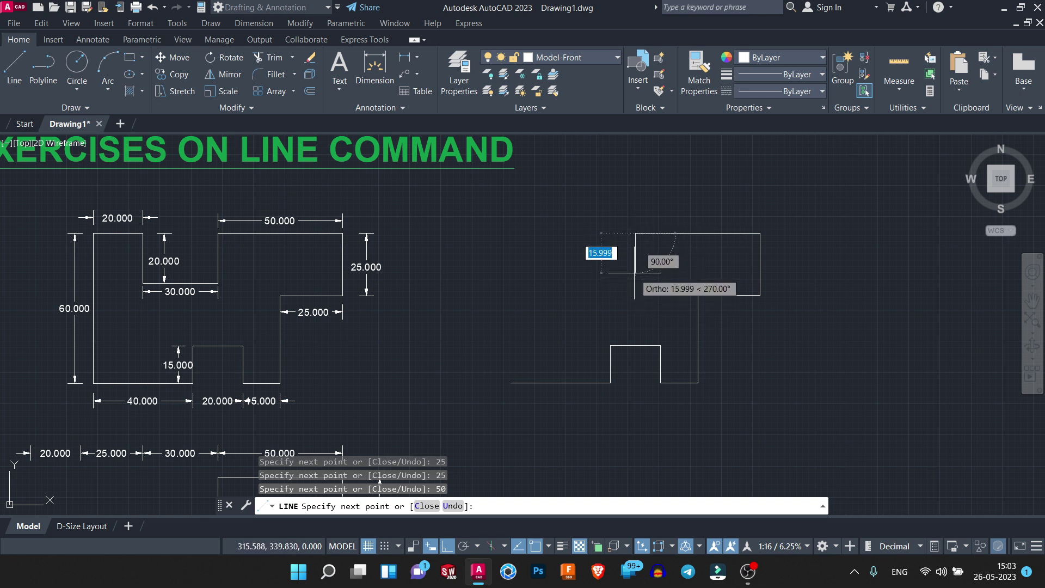
pyautogui.write('20')
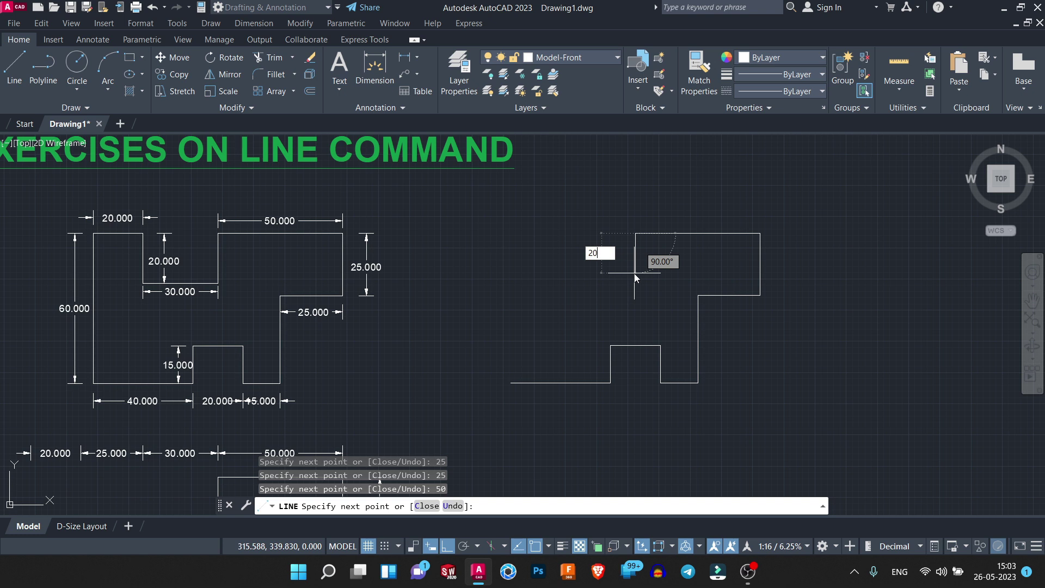
pyautogui.press('Return')
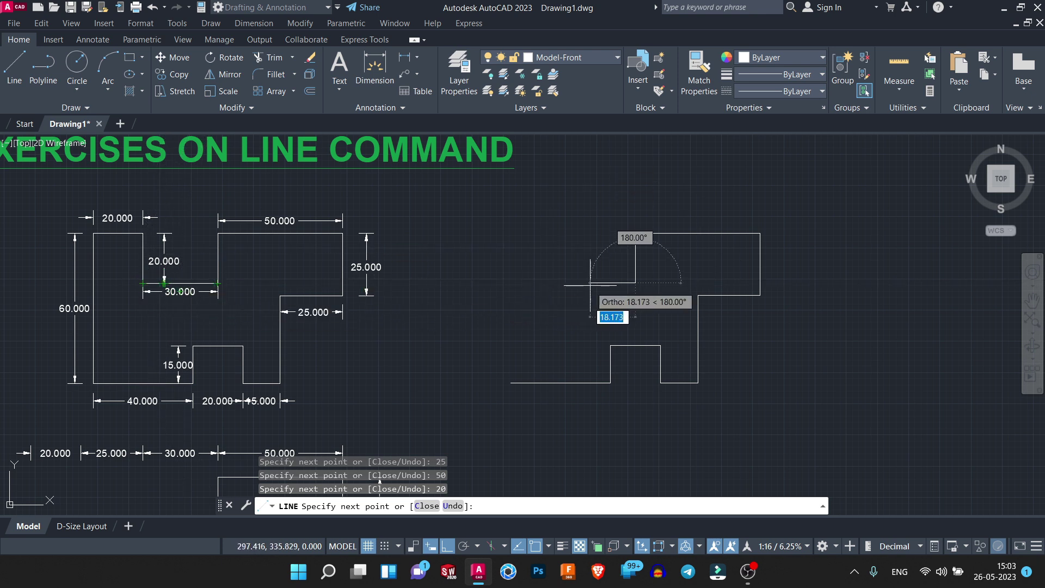
# Step: Draw the upper recess floor 30 units to the left and its left wall 20 units up
pyautogui.write('30')
pyautogui.press('Return')
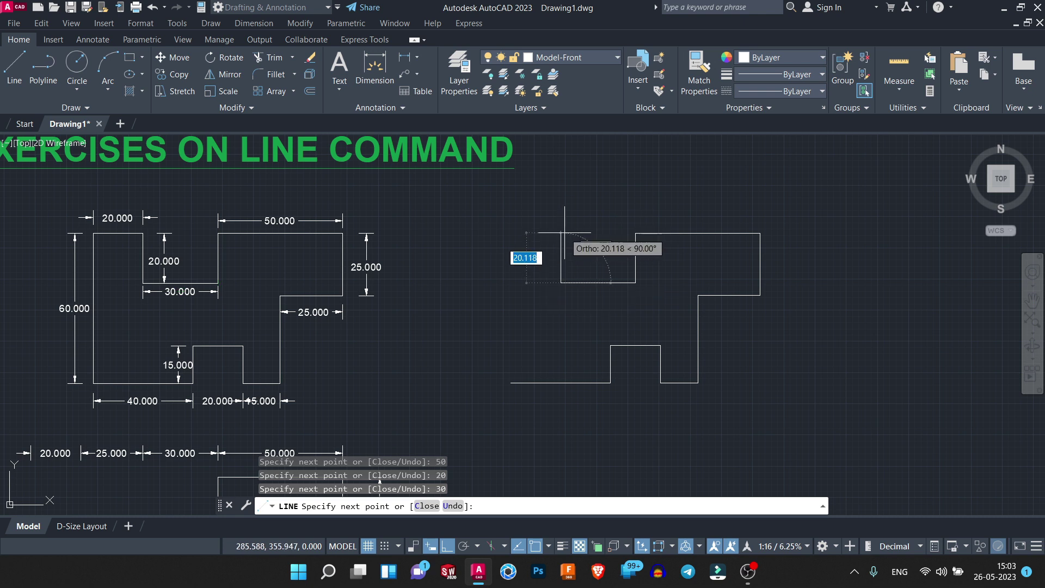
pyautogui.write('2')
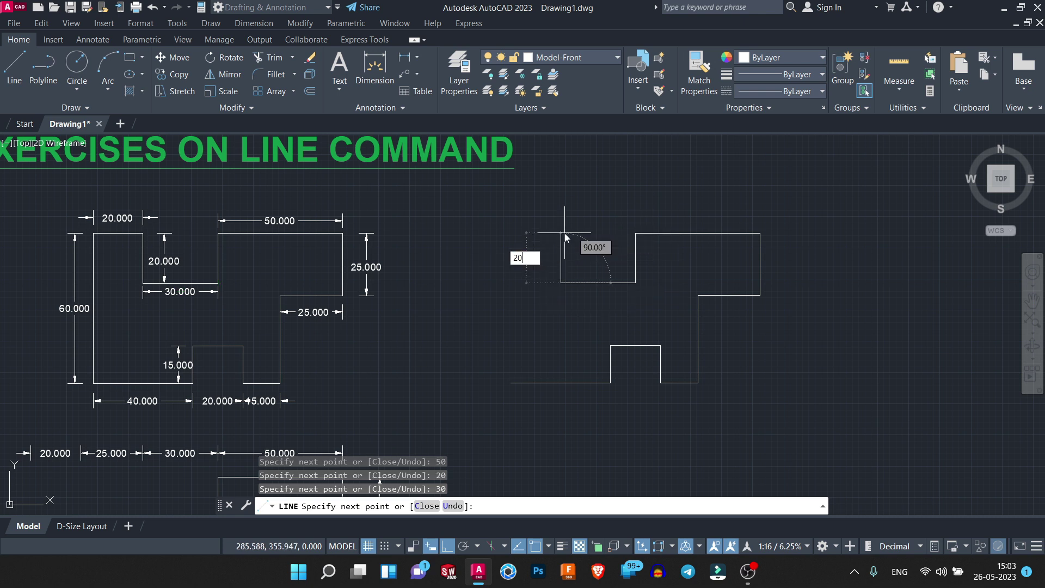
pyautogui.write('0')
pyautogui.press('Return')
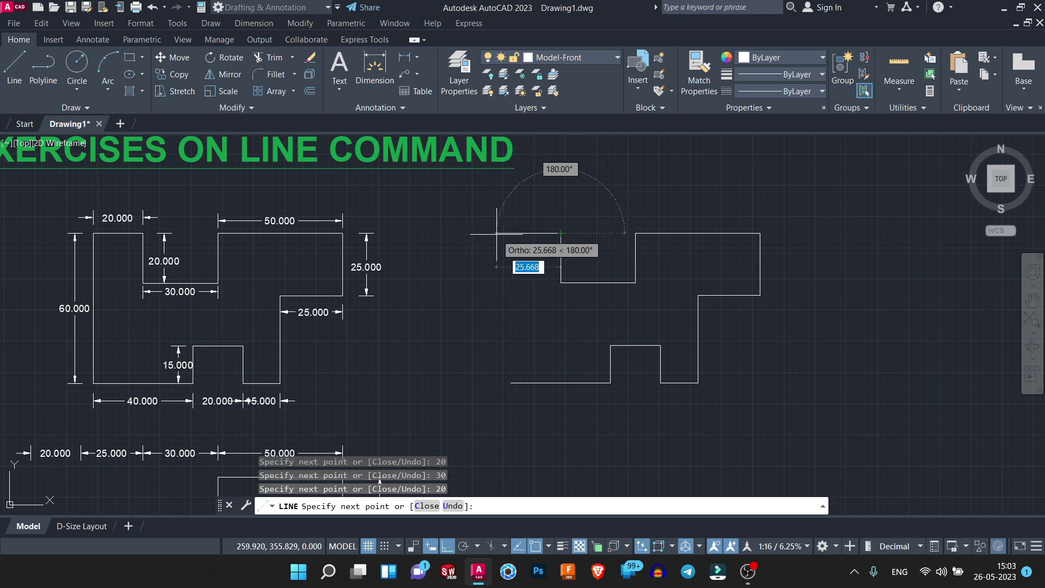
# Step: Draw the 20-unit top edge to the left and the 60-unit left side down to close the outline, and end the Line command
pyautogui.write('20')
pyautogui.press('Return')
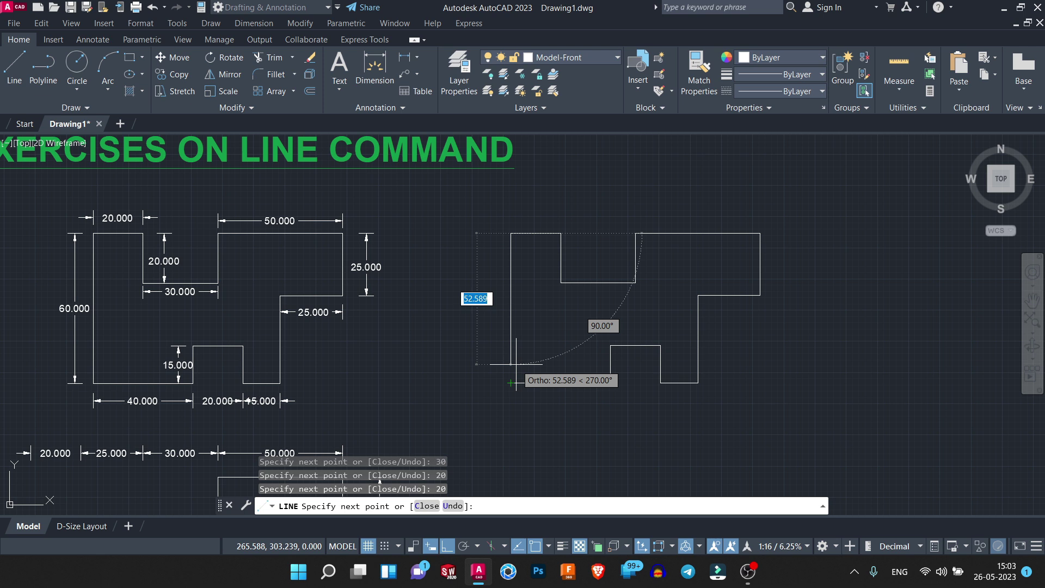
pyautogui.write('60')
pyautogui.press('Return')
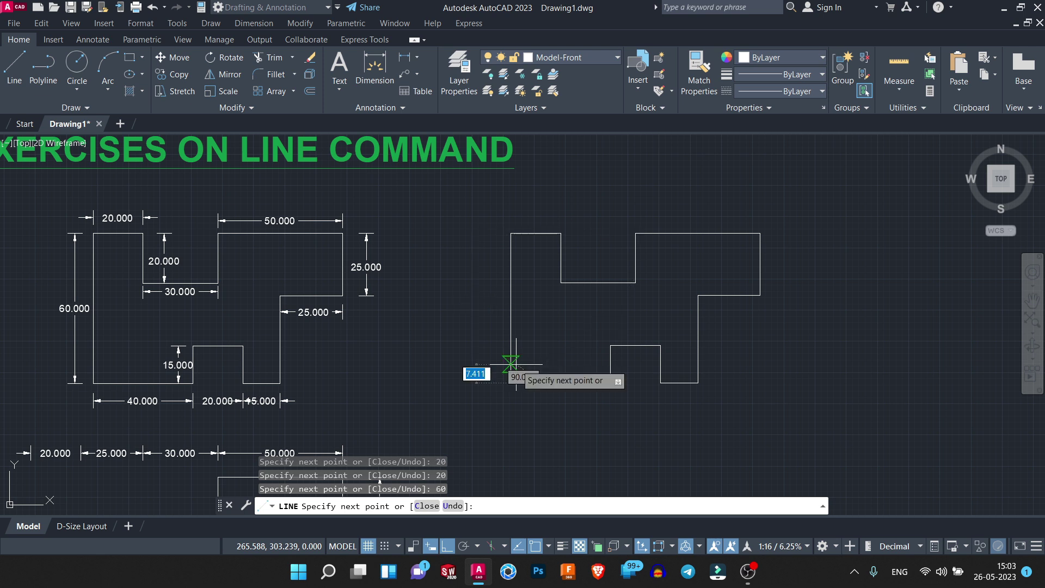
pyautogui.rightClick(751, 315)
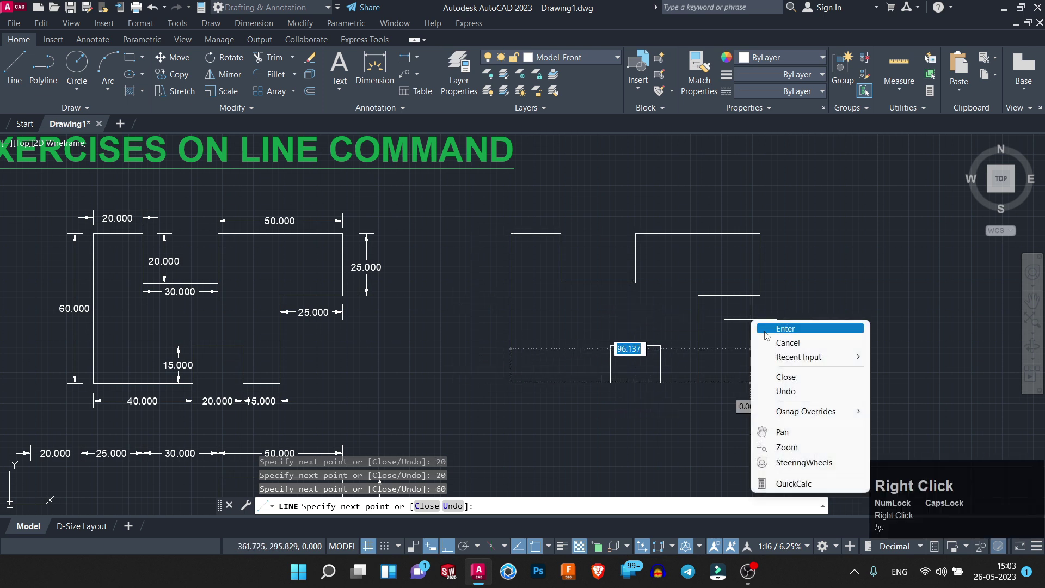
pyautogui.click(765, 330)
# Step: Examine the redrawn first figure against its original and the dimensions of the stair-shaped exercise figure below
pyautogui.moveTo(744, 253)
pyautogui.mouseDown(button='middle')
pyautogui.moveTo(695, 240)
pyautogui.moveTo(606, 278)
pyautogui.moveTo(604, 265)
pyautogui.moveTo(655, 272)
pyautogui.mouseUp(button='middle')
pyautogui.moveTo(618, 318); pyautogui.dragTo(630, 304, button='middle')
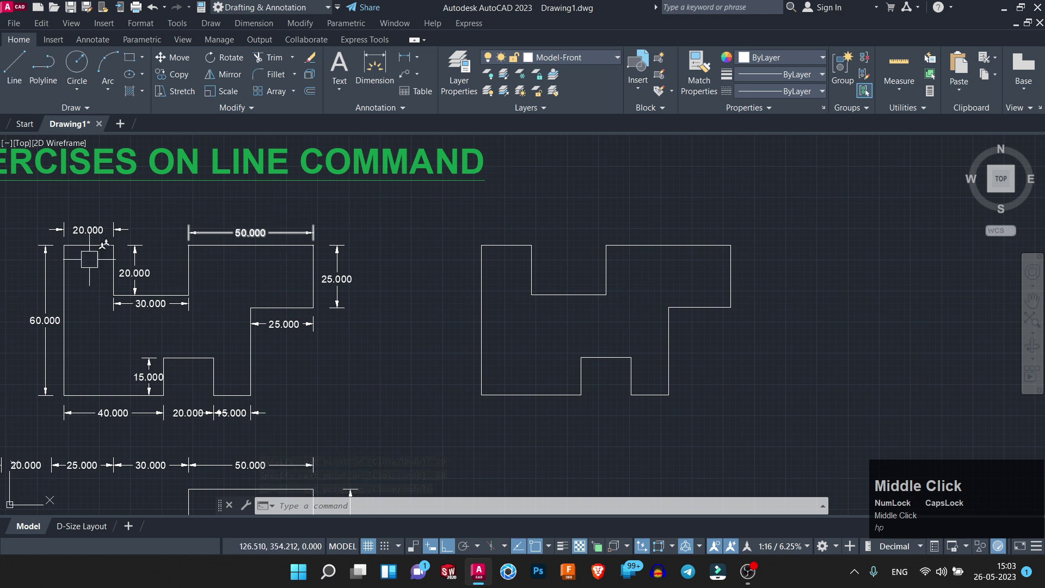
pyautogui.moveTo(545, 346)
pyautogui.mouseDown(button='middle')
pyautogui.moveTo(466, 322)
pyautogui.moveTo(520, 256)
pyautogui.mouseUp(button='middle')
pyautogui.moveTo(508, 387); pyautogui.dragTo(524, 284, button='middle')
pyautogui.moveTo(389, 345)
pyautogui.mouseDown(button='middle')
pyautogui.moveTo(432, 257)
pyautogui.moveTo(413, 273)
pyautogui.moveTo(467, 271)
pyautogui.mouseUp(button='middle')
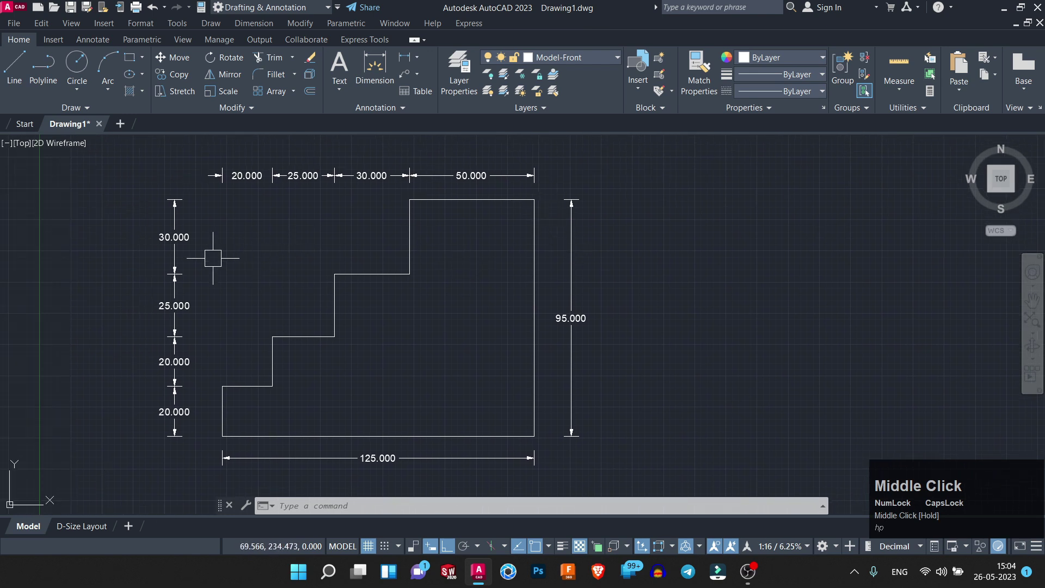
pyautogui.moveTo(213, 258); pyautogui.dragTo(222, 261, button='middle')
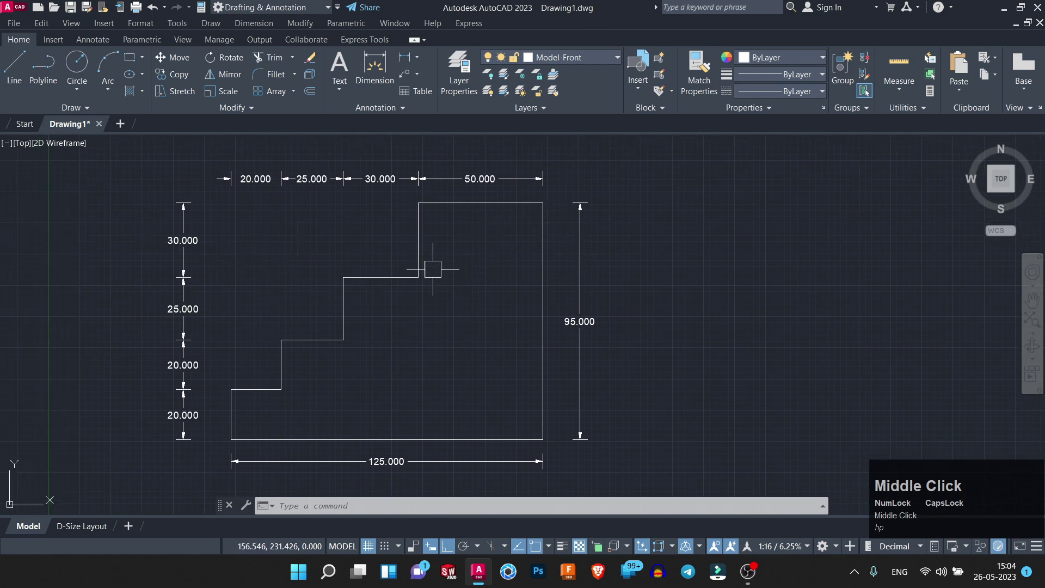
pyautogui.moveTo(656, 278); pyautogui.dragTo(648, 278, button='middle')
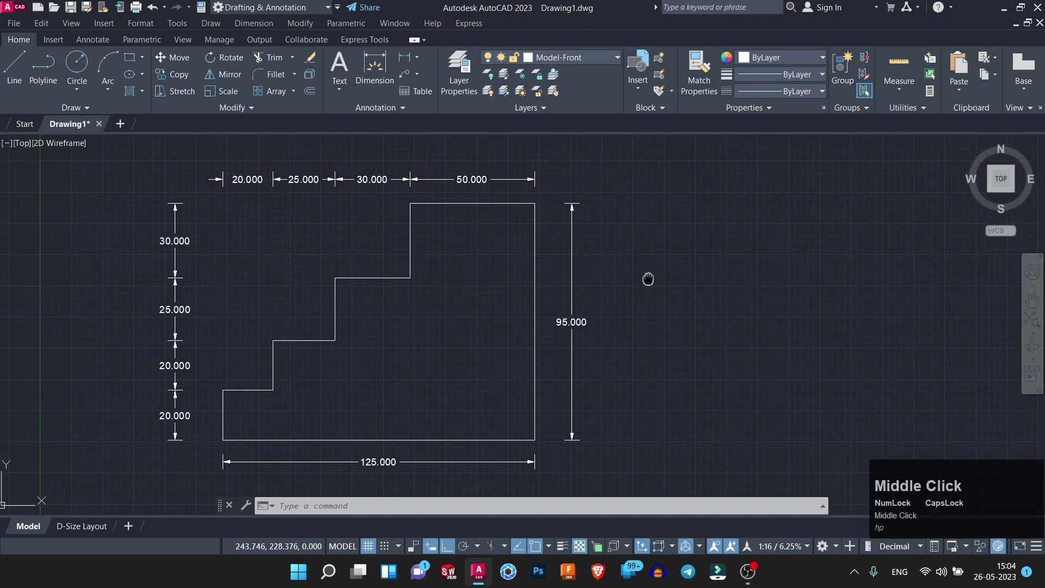
# Step: Start a line in the empty area beside the stair-shaped figure and draw its 125-unit base to the right
pyautogui.click(10, 68)
pyautogui.moveTo(648, 381); pyautogui.dragTo(571, 339, button='middle')
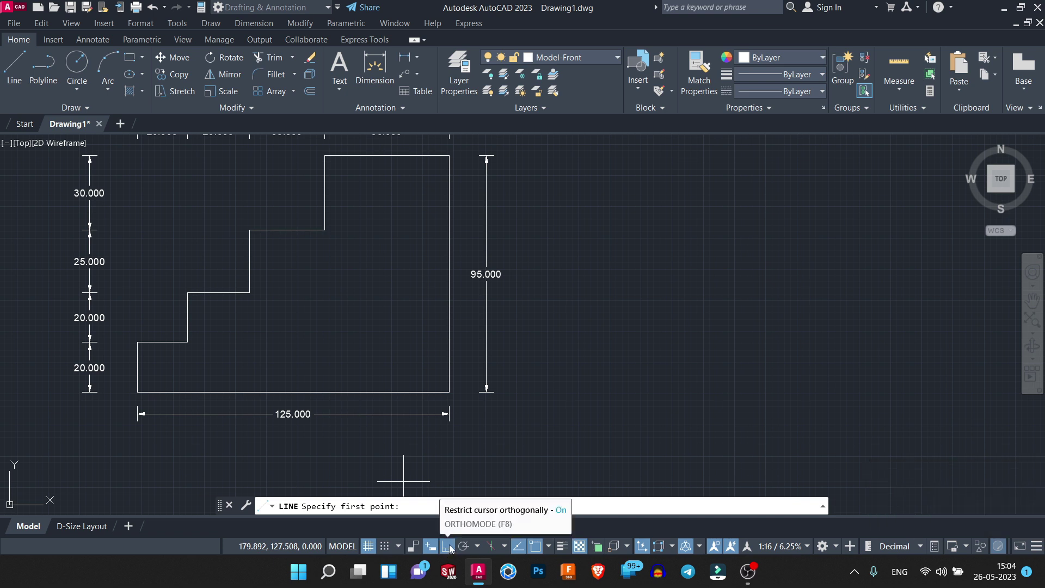
pyautogui.moveTo(684, 194)
pyautogui.mouseDown(button='middle')
pyautogui.moveTo(591, 226)
pyautogui.moveTo(639, 233)
pyautogui.mouseUp(button='middle')
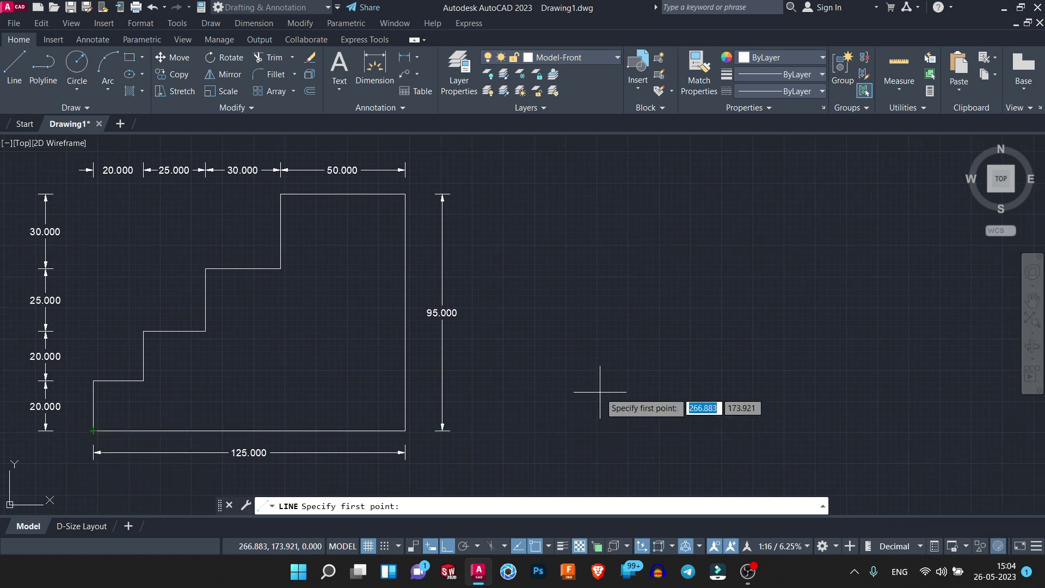
pyautogui.moveTo(600, 391); pyautogui.dragTo(590, 387, button='middle')
pyautogui.click(547, 426)
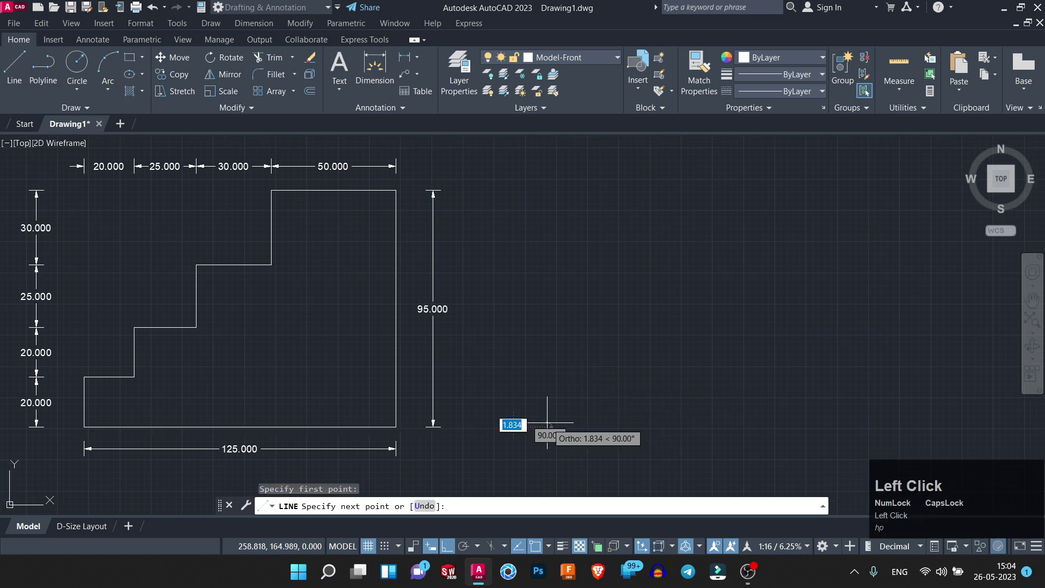
pyautogui.moveTo(664, 418); pyautogui.dragTo(660, 429, button='middle')
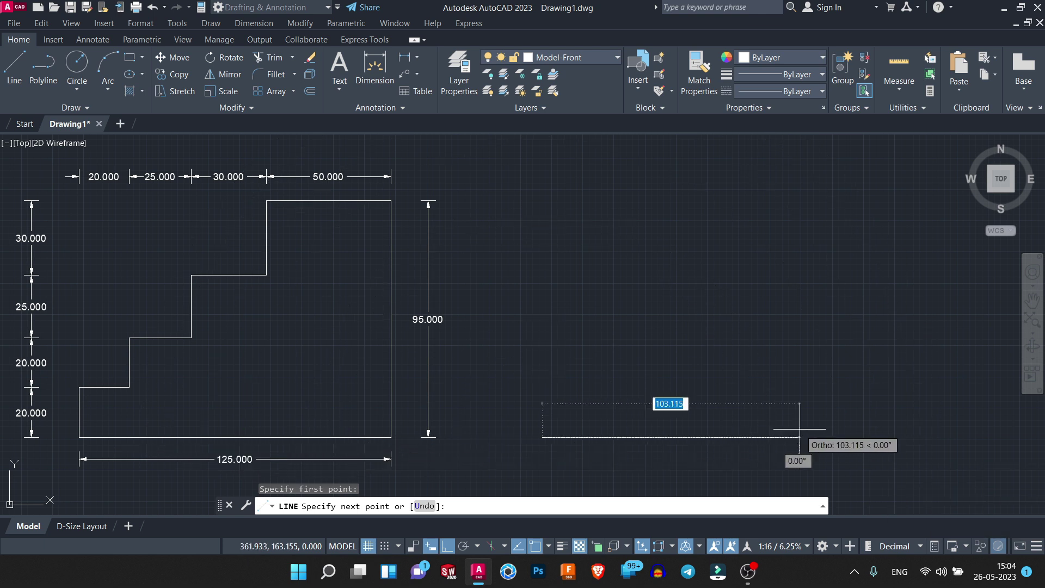
pyautogui.write('125')
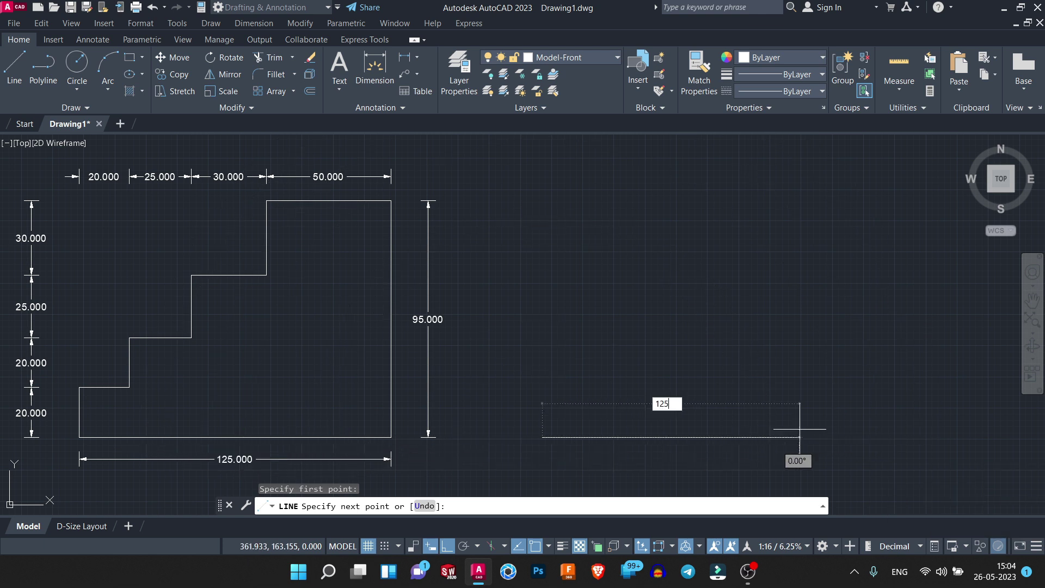
pyautogui.press('Return')
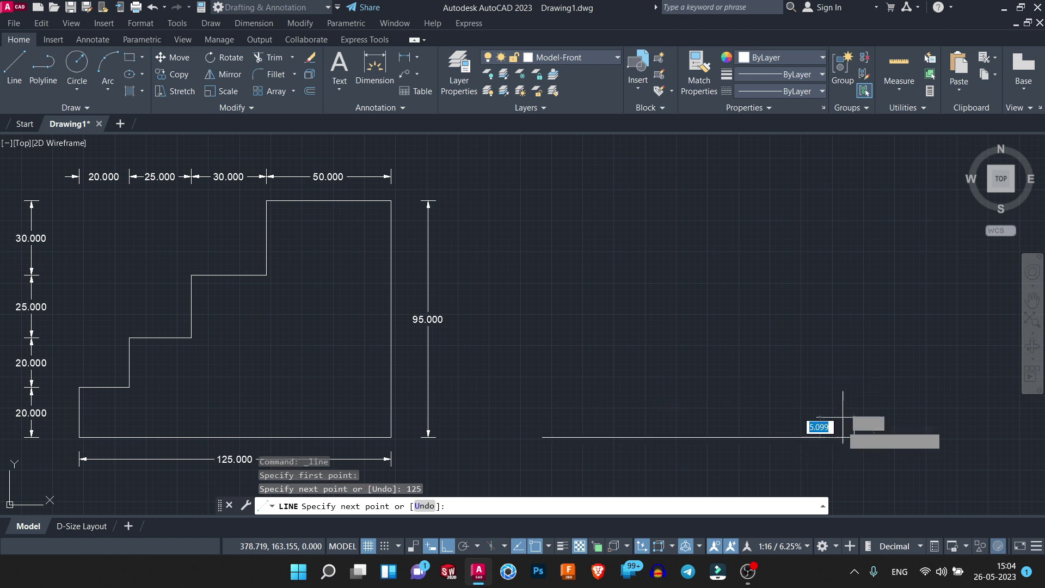
# Step: Draw the 95-unit right side upward and the 50-unit top edge to the left
pyautogui.moveTo(840, 321); pyautogui.dragTo(770, 343, button='middle')
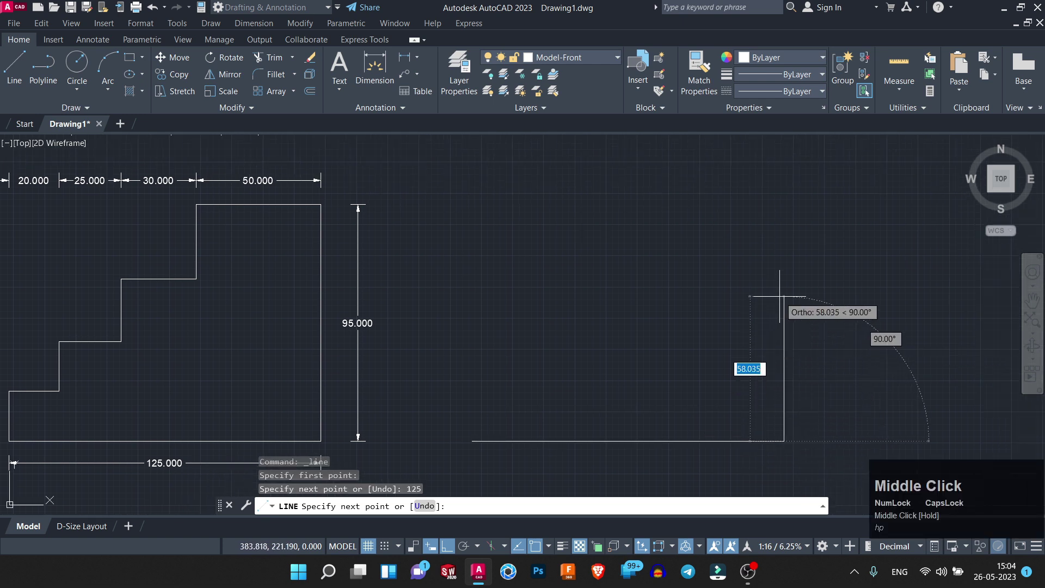
pyautogui.write('9')
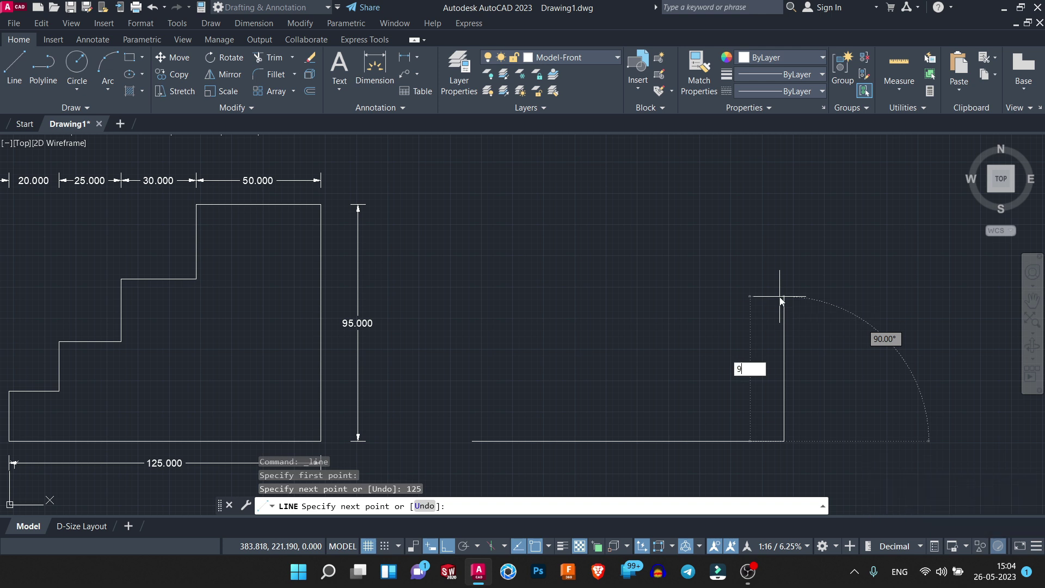
pyautogui.write('5')
pyautogui.press('Return')
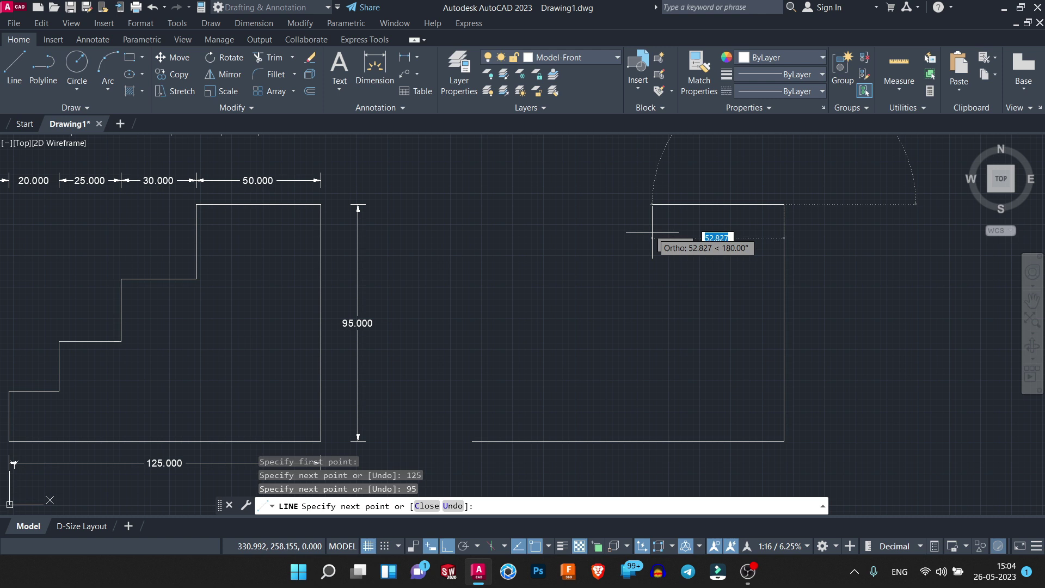
pyautogui.write('50')
pyautogui.press('Return')
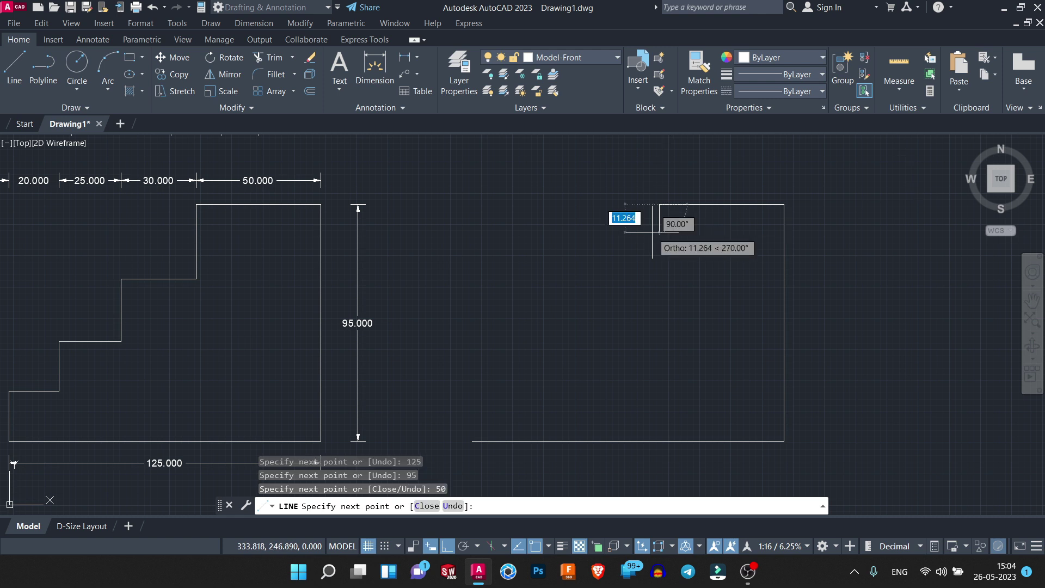
# Step: Draw the uppermost stair step with a 30-unit segment down and a 30-unit segment to the left
pyautogui.moveTo(656, 272); pyautogui.dragTo(744, 266, button='middle')
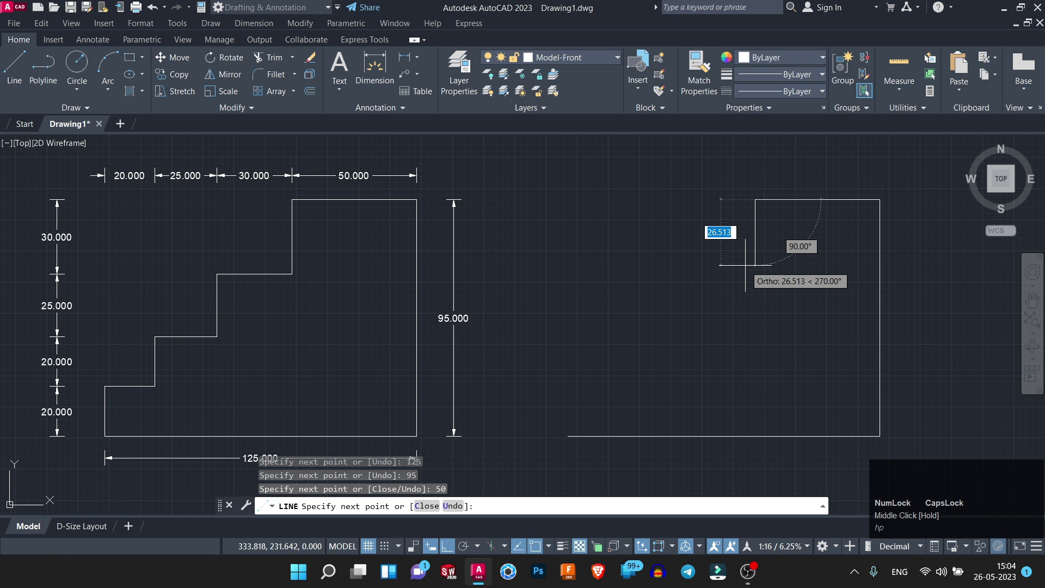
pyautogui.write('30')
pyautogui.press('Return')
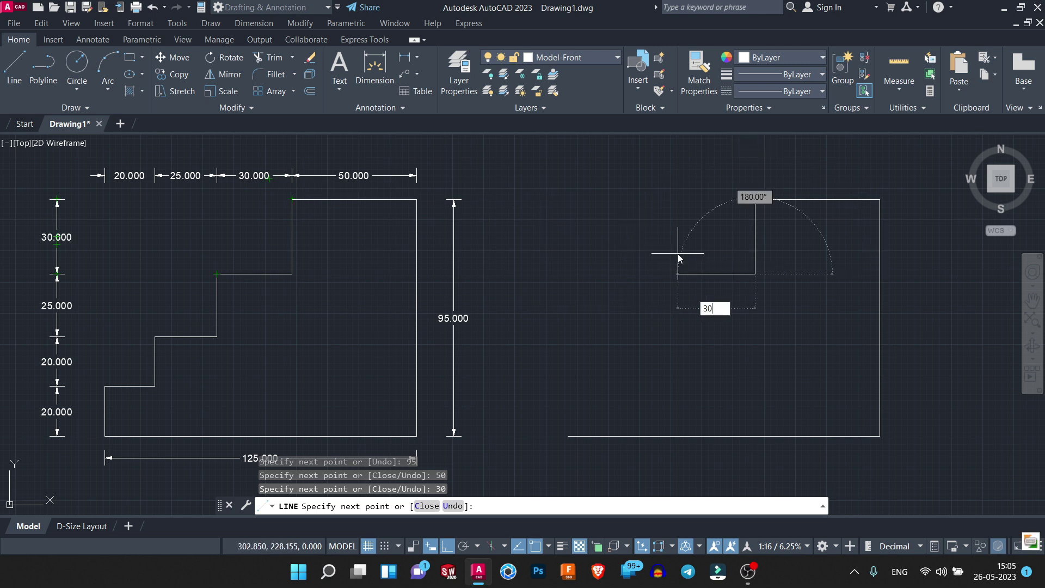
pyautogui.press('Return')
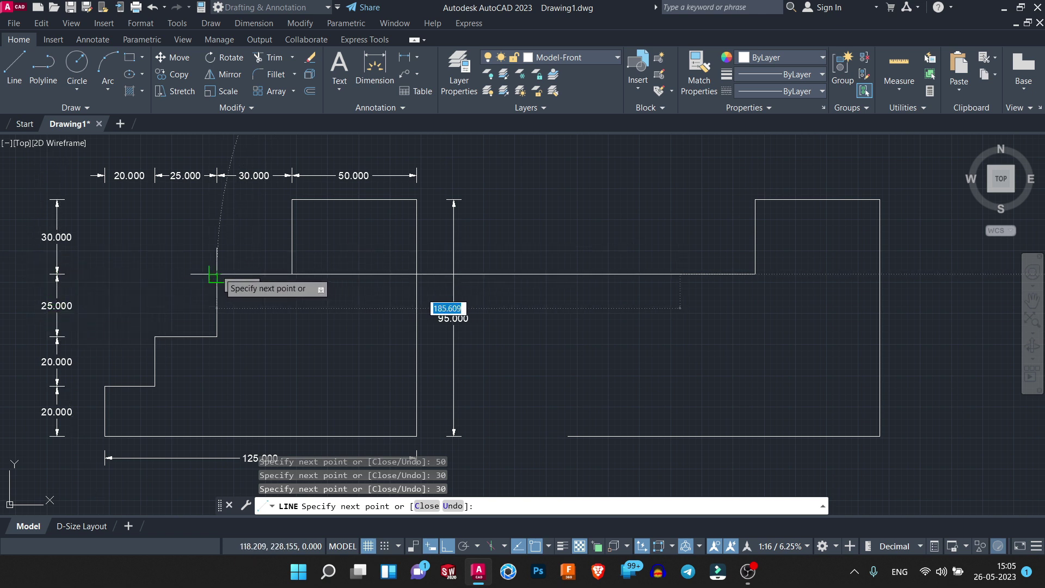
pyautogui.write('30')
pyautogui.press('Return')
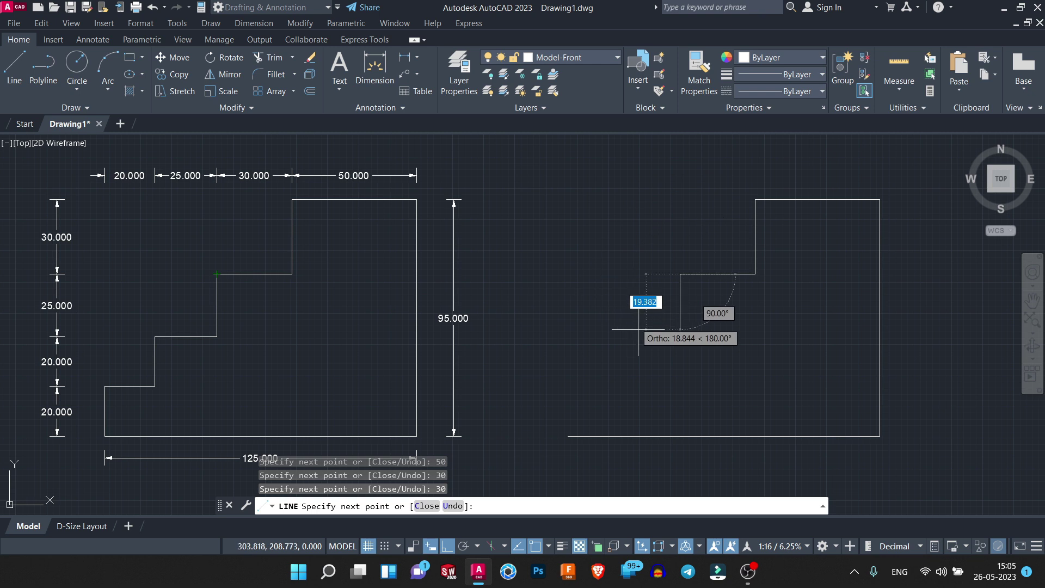
# Step: Draw the middle stair step with a 25-unit segment down and a 25-unit segment to the left
pyautogui.write('25')
pyautogui.press('Return')
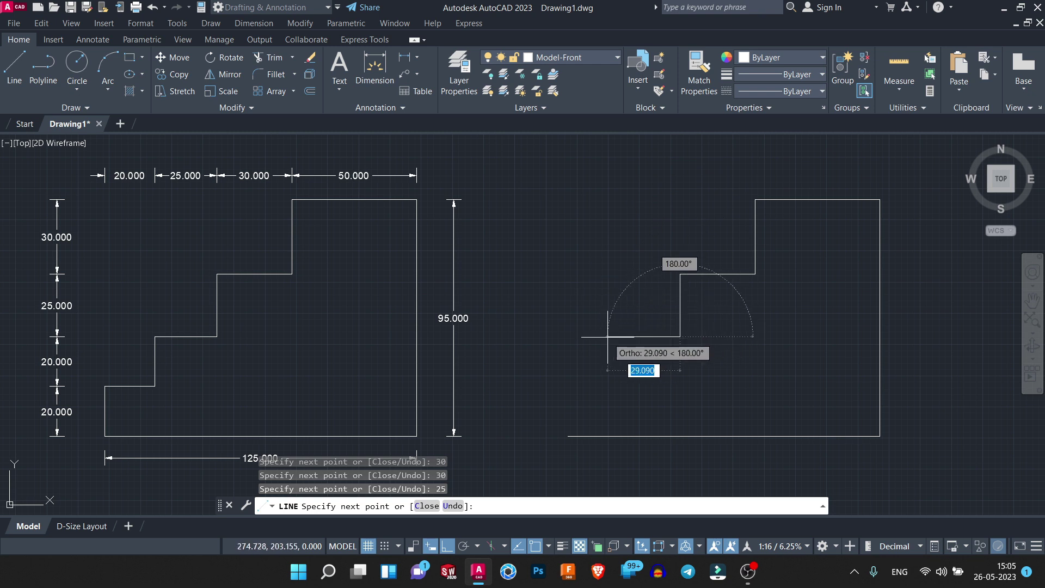
pyautogui.write('25')
pyautogui.press('Return')
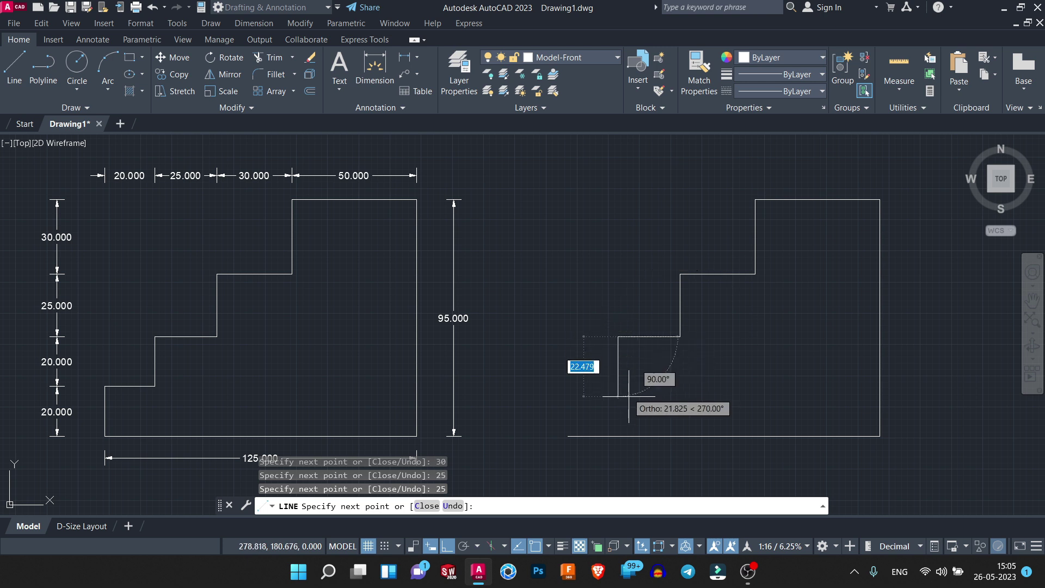
# Step: Draw the lowest stair step with a 20-unit segment down and a 20-unit segment to the left
pyautogui.moveTo(628, 396); pyautogui.dragTo(654, 384, button='middle')
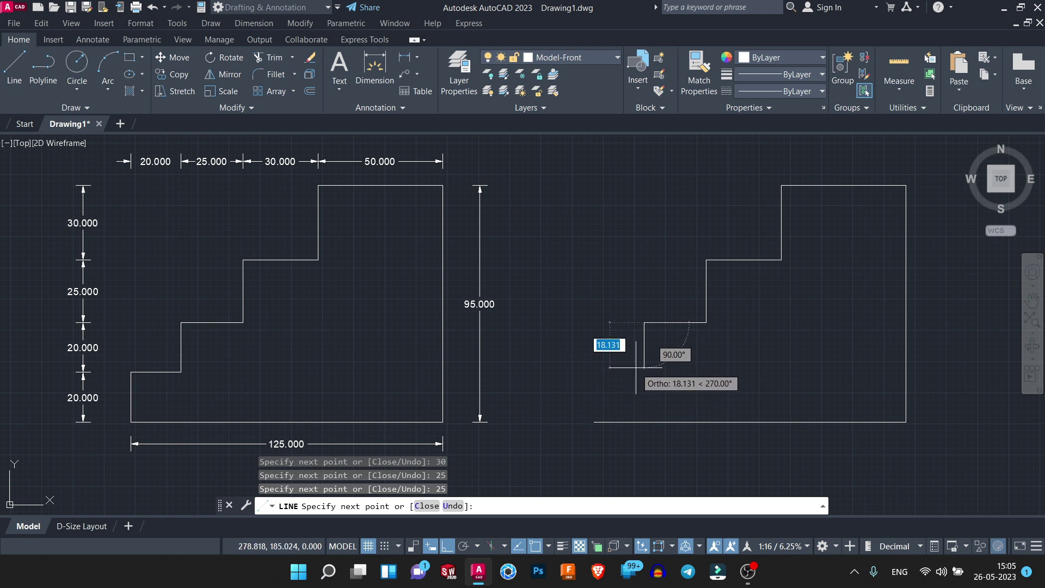
pyautogui.write('20')
pyautogui.press('Return')
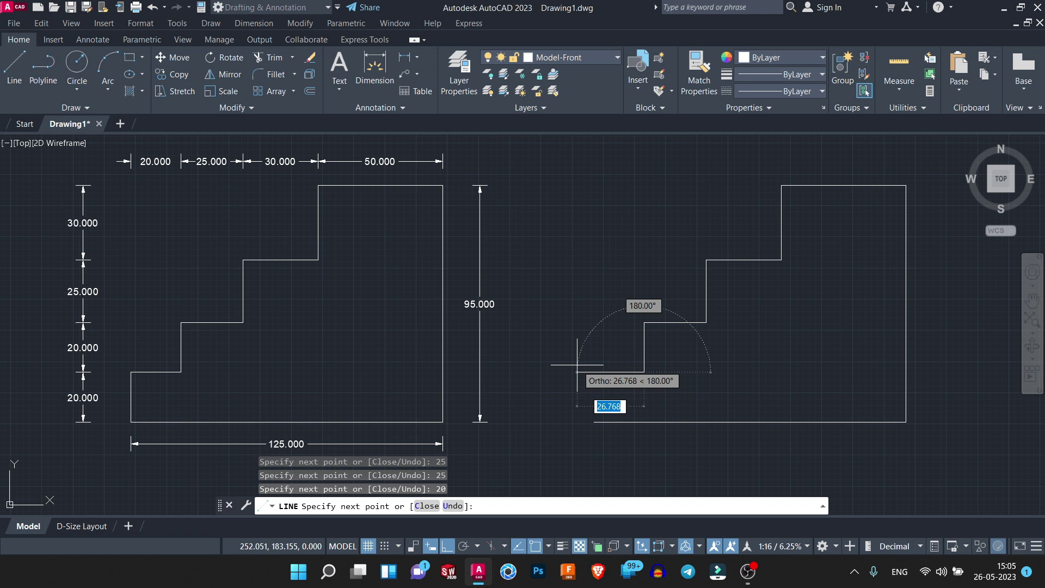
pyautogui.write('20')
pyautogui.press('Return')
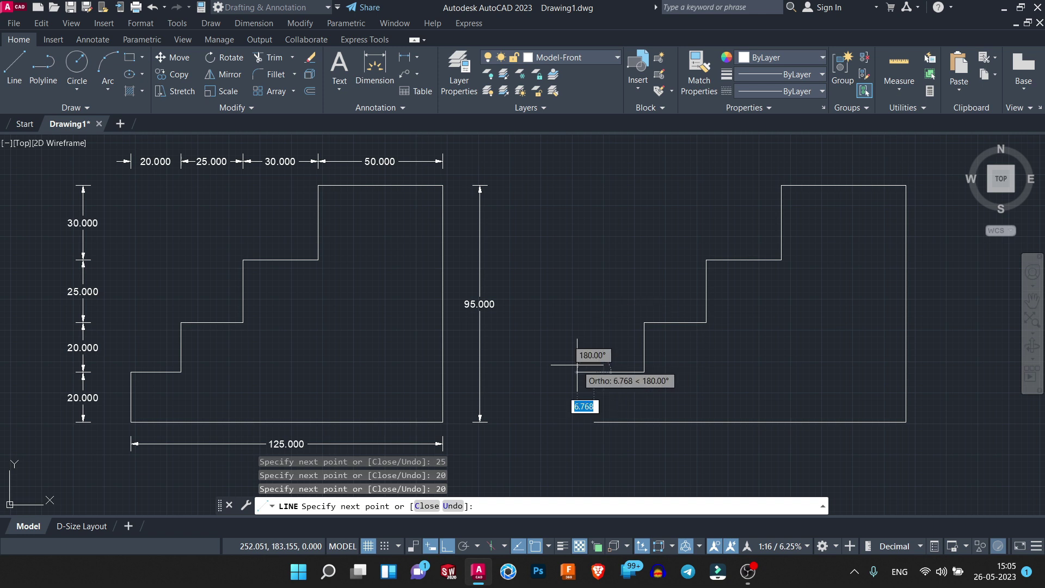
# Step: Close the stair outline at the starting point of its base and end the Line command
pyautogui.click(594, 422)
pyautogui.rightClick(779, 279)
pyautogui.click(794, 283)
# Step: Compare both redrawn outlines with the dimensioned exercise figures beside them
pyautogui.moveTo(677, 236); pyautogui.dragTo(555, 254, button='middle')
pyautogui.scroll(-5, 378, 246)
pyautogui.moveTo(378, 245); pyautogui.dragTo(482, 240, button='middle')
pyautogui.scroll(2, 396, 220)
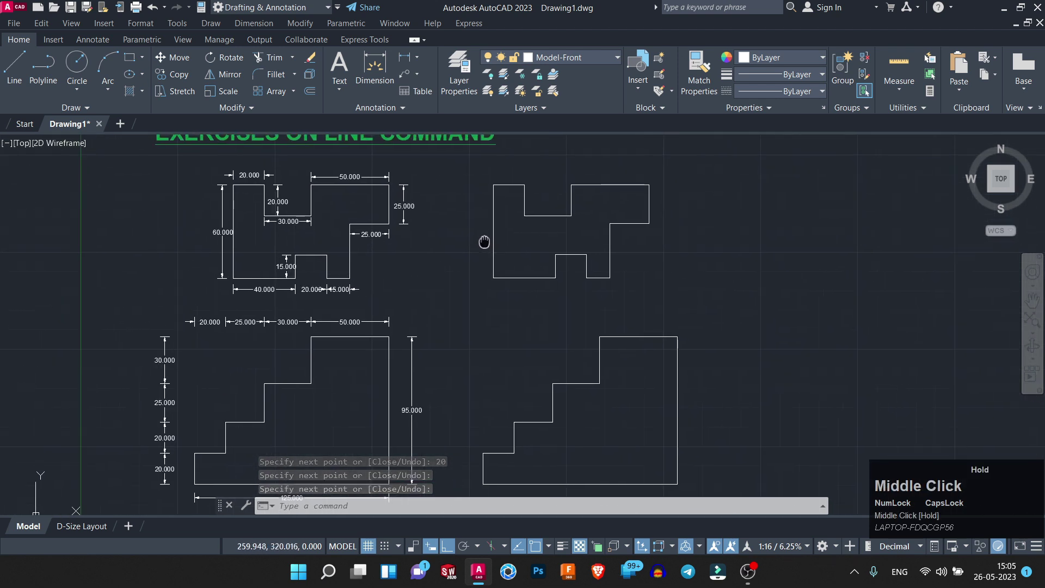
pyautogui.moveTo(596, 232); pyautogui.dragTo(520, 258, button='middle')
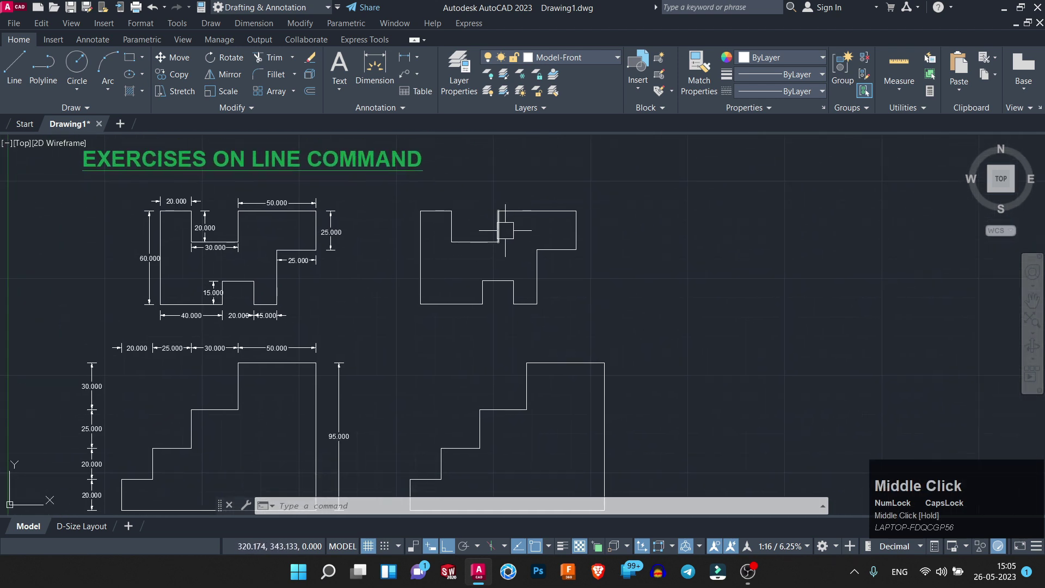
pyautogui.moveTo(573, 342)
pyautogui.mouseDown(button='middle')
pyautogui.moveTo(586, 324)
pyautogui.moveTo(555, 325)
pyautogui.moveTo(652, 270)
pyautogui.moveTo(691, 221)
pyautogui.mouseUp(button='middle')
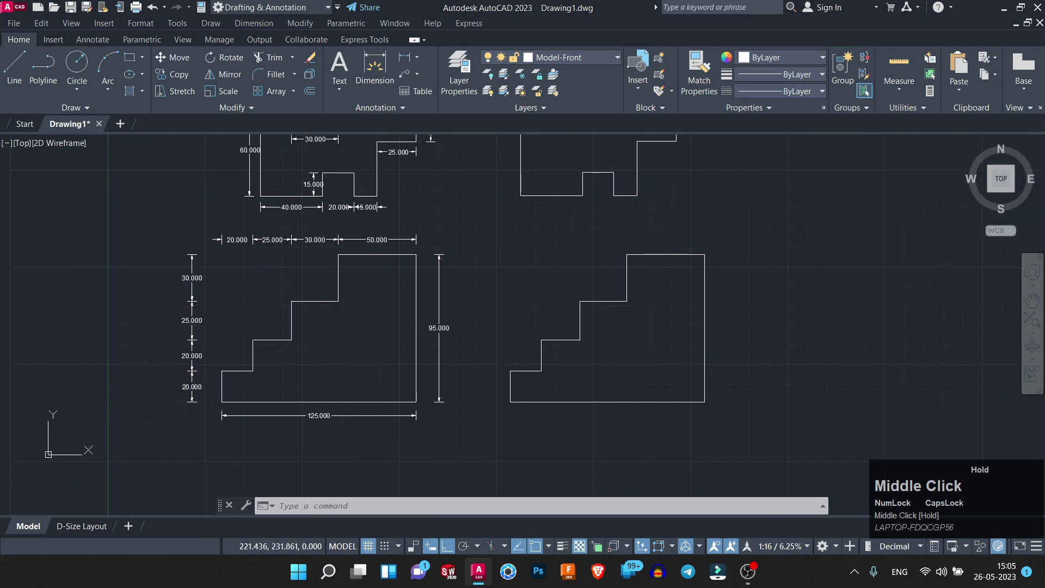
pyautogui.moveTo(474, 388)
pyautogui.mouseDown(button='middle')
pyautogui.moveTo(466, 355)
pyautogui.moveTo(465, 410)
pyautogui.mouseUp(button='middle')
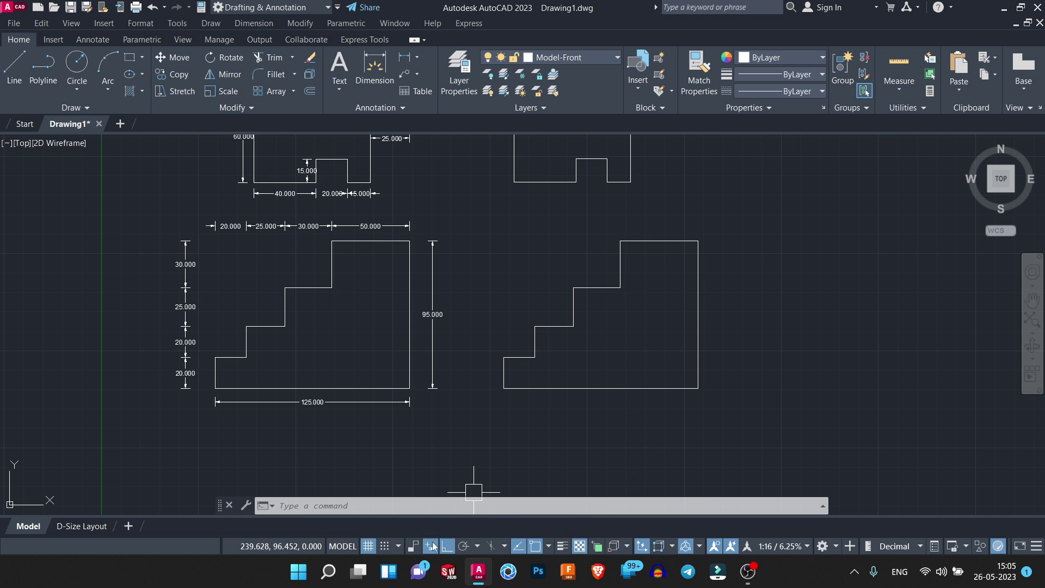
pyautogui.moveTo(665, 156); pyautogui.dragTo(535, 234, button='middle')
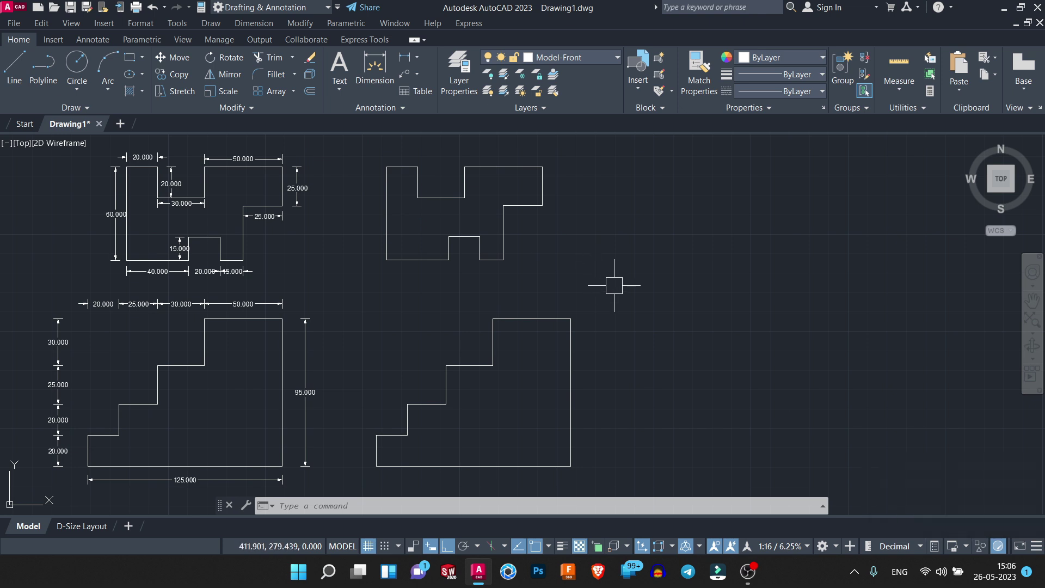
pyautogui.scroll(-2, 666, 300)
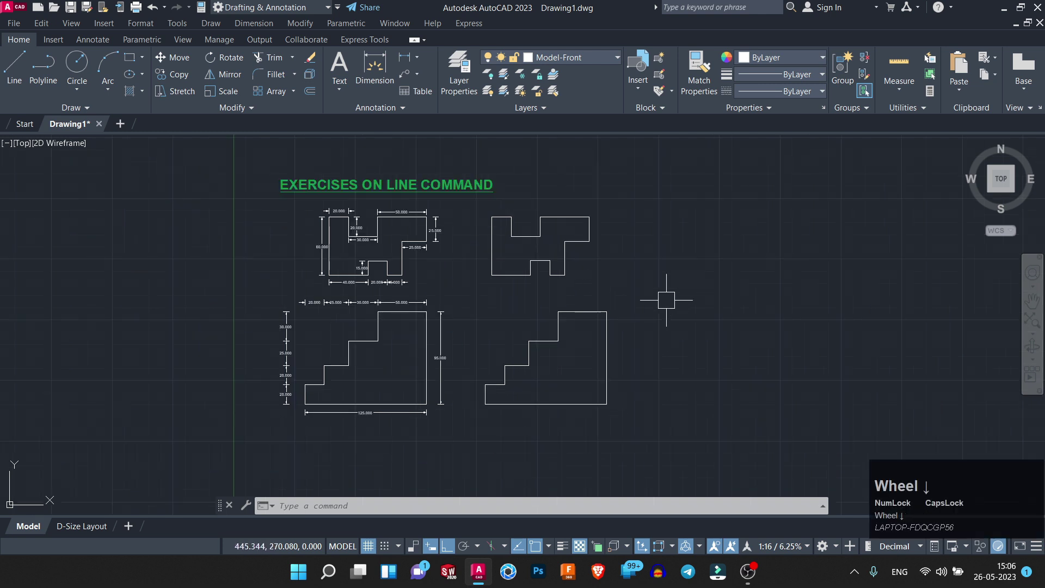
pyautogui.scroll(-2, 606, 239)
pyautogui.moveTo(606, 239); pyautogui.dragTo(605, 239, button='middle')
pyautogui.moveTo(439, 282); pyautogui.dragTo(447, 265, button='middle')
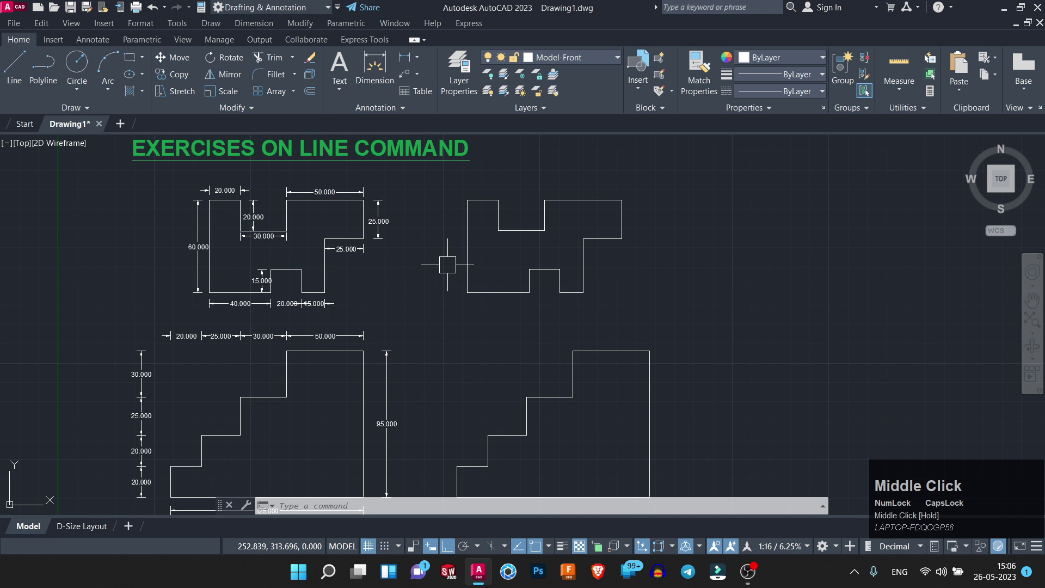